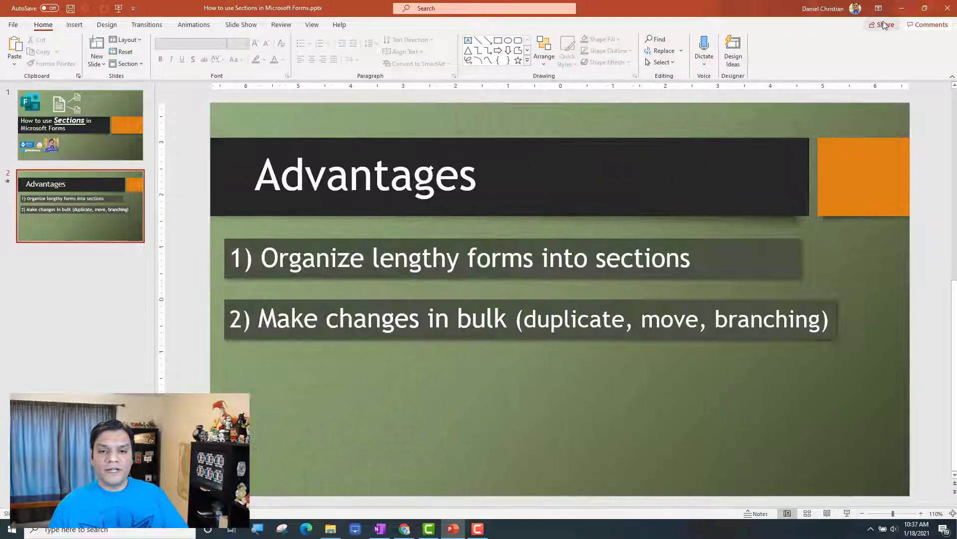
Switch from PowerPoint to the Microsoft Forms designer showing the General Medical History Form for Demo
left_click(901, 8)
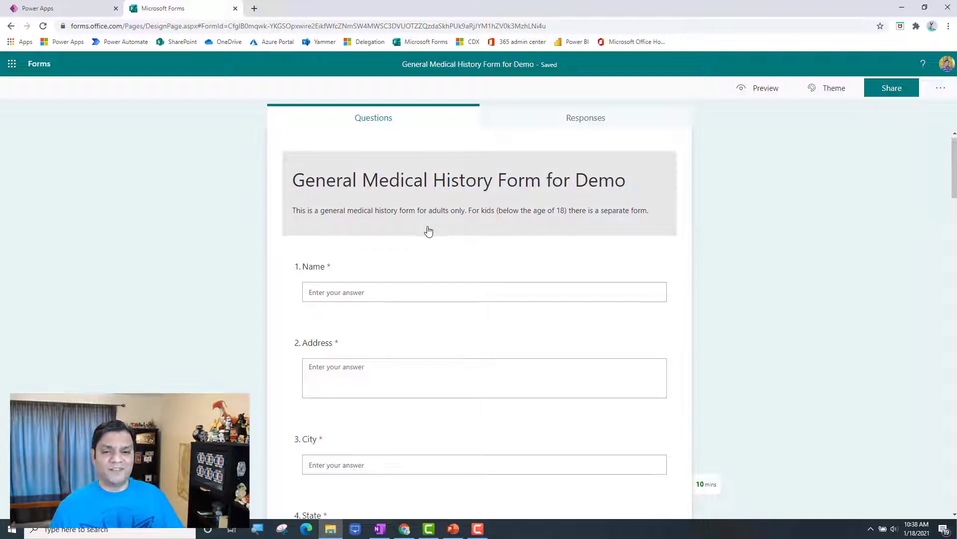
scroll(428, 231, "down", 1)
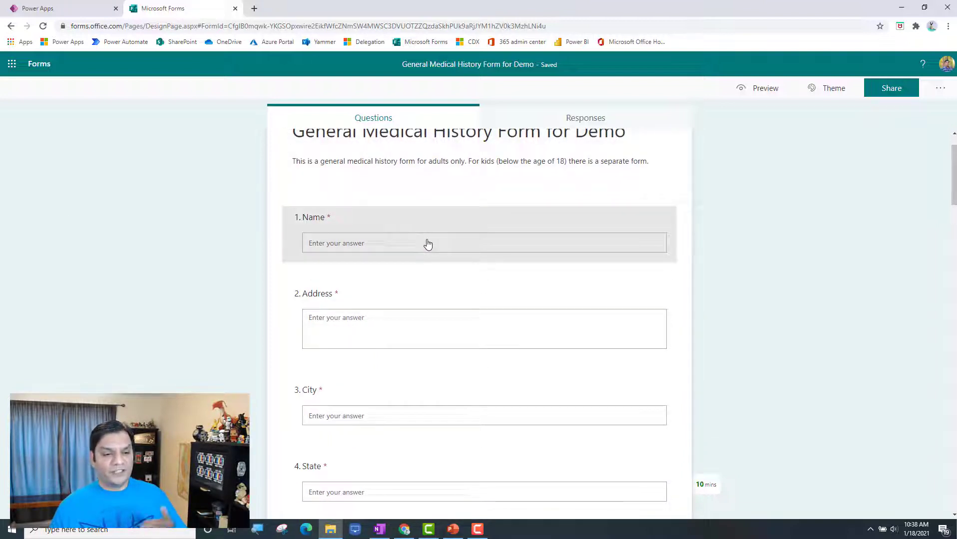
scroll(428, 244, "down", 3)
scroll(428, 244, "down", 5)
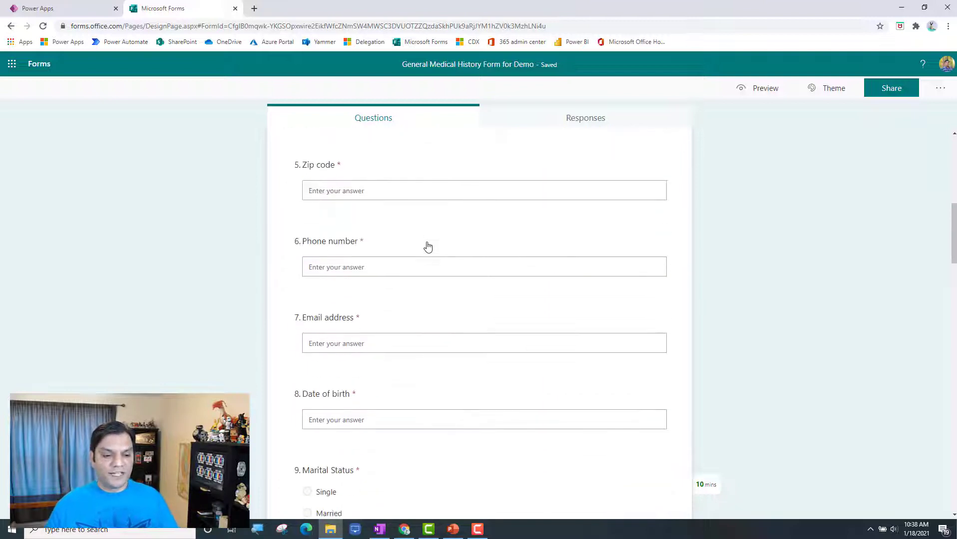
scroll(428, 247, "down", 2)
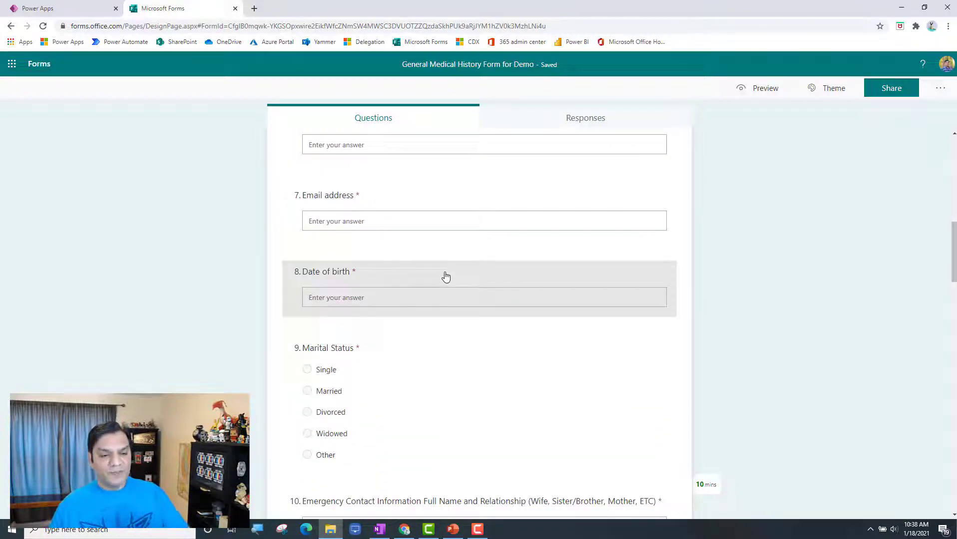
scroll(446, 276, "down", 7)
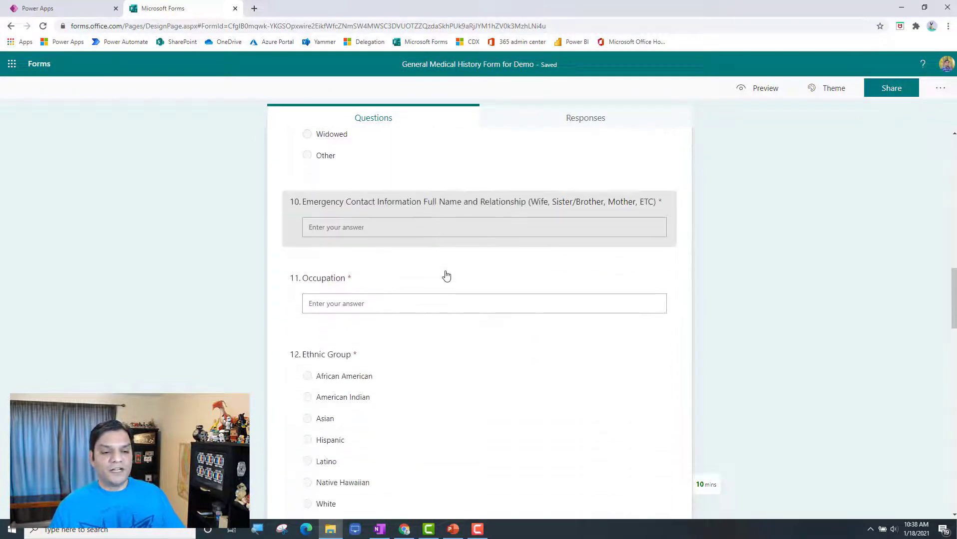
scroll(446, 275, "down", 5)
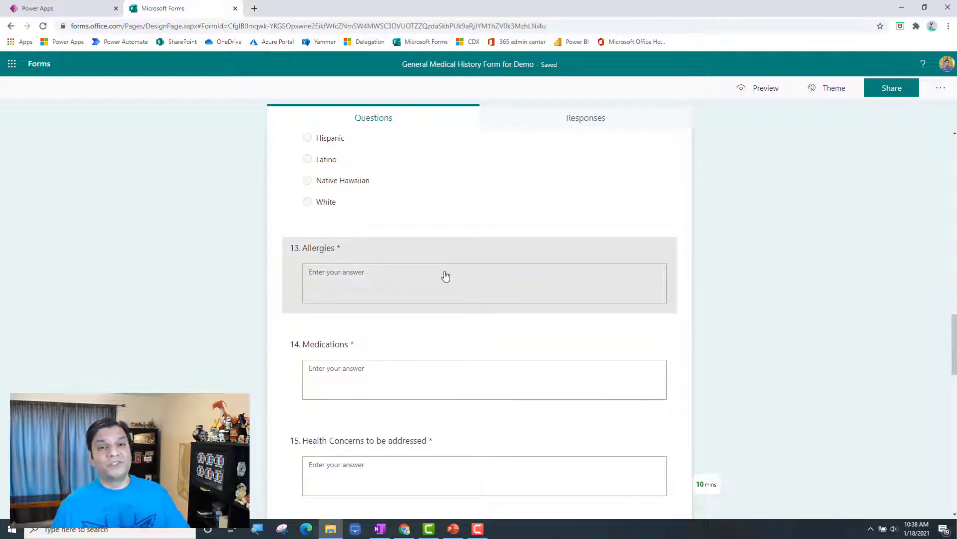
scroll(446, 276, "down", 6)
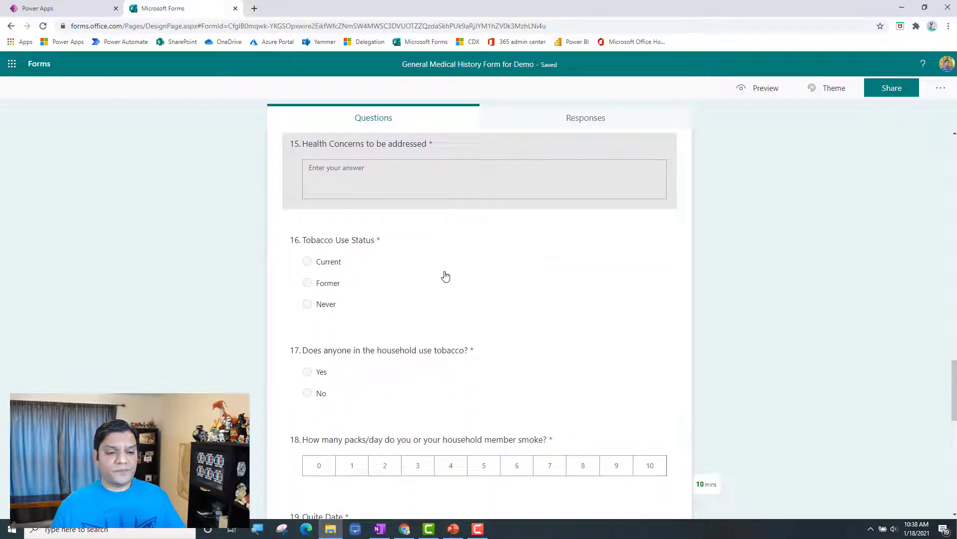
scroll(445, 276, "down", 1)
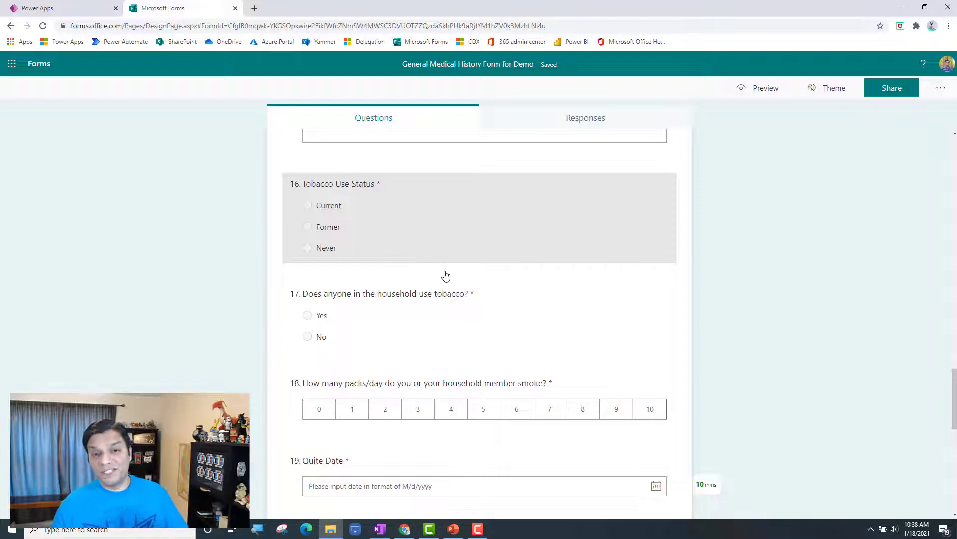
scroll(445, 276, "up", 20)
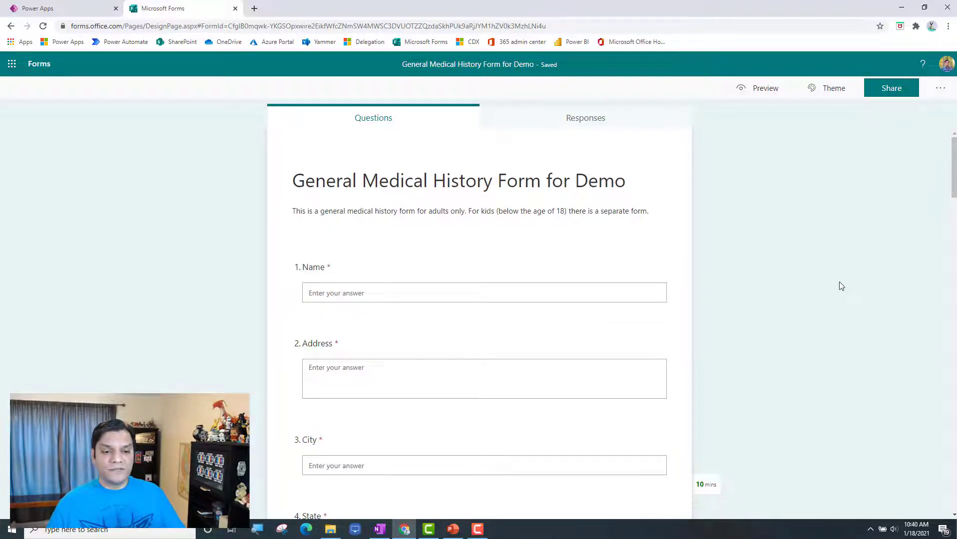
Insert a new section after the Name question so Address begins Section 2
left_click(562, 271)
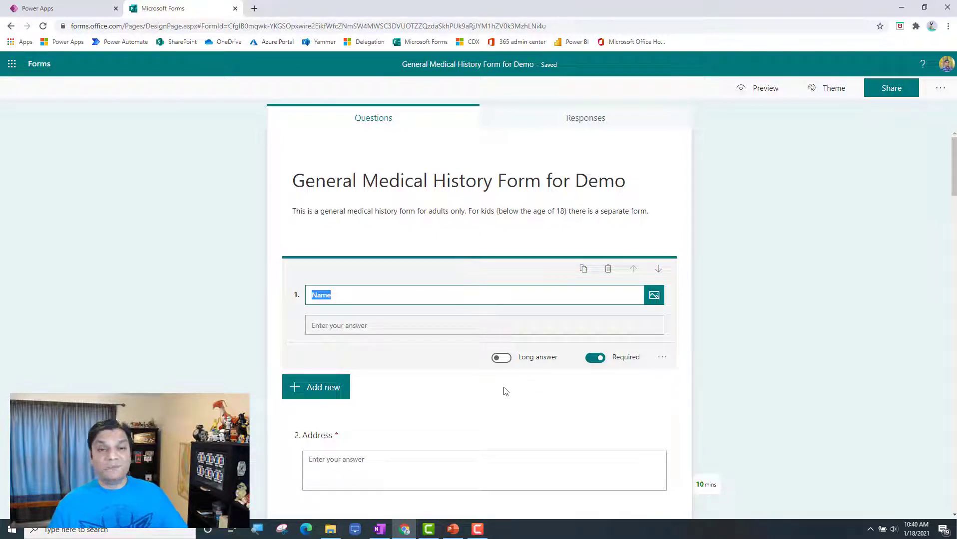
left_click(339, 398)
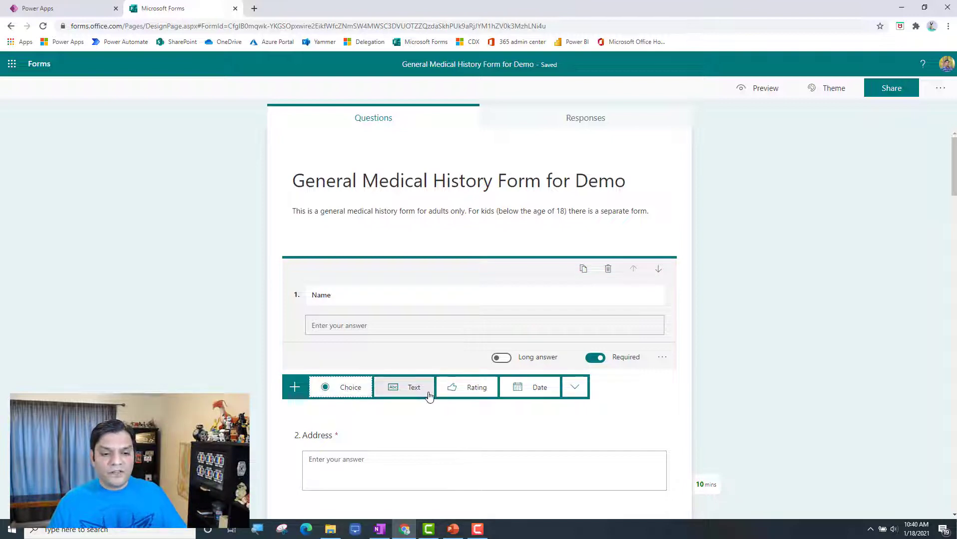
left_click(576, 393)
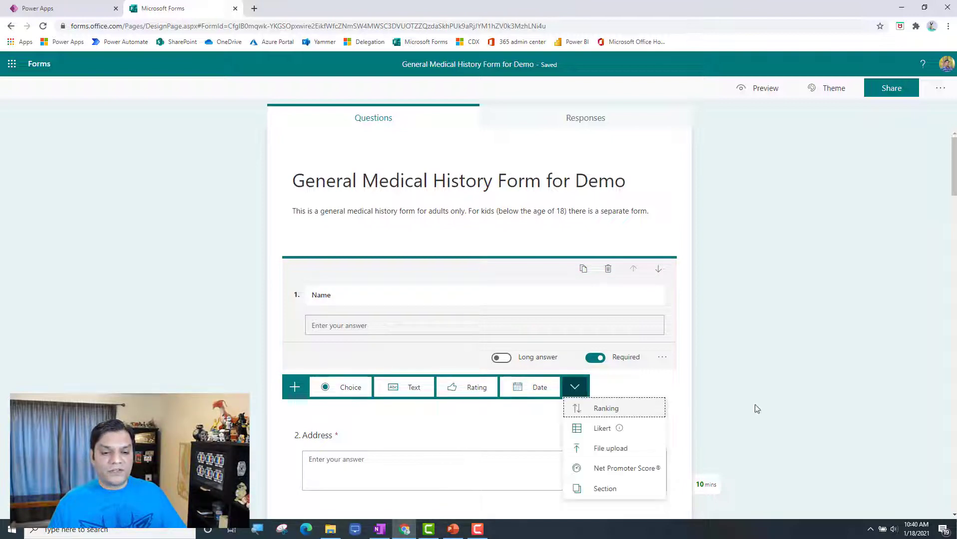
left_click(605, 489)
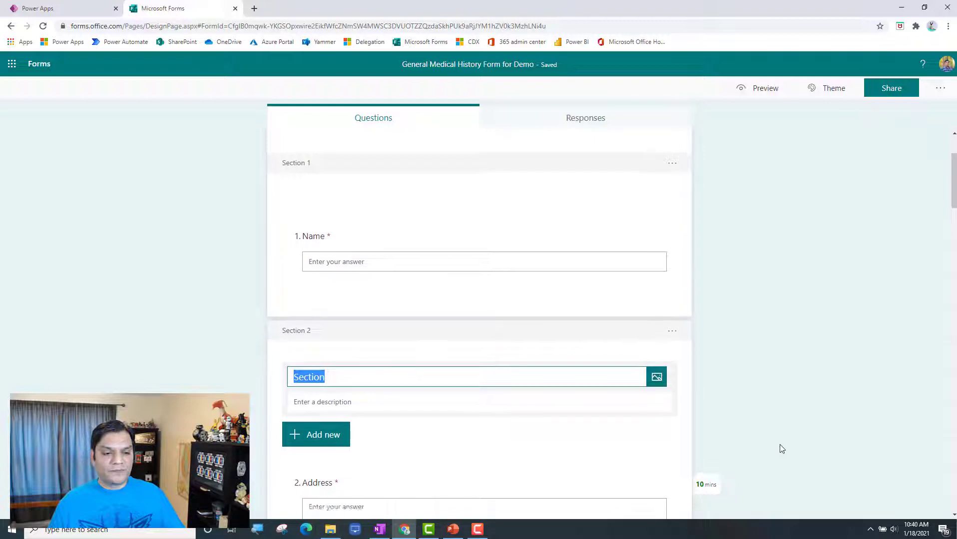
left_click(359, 215)
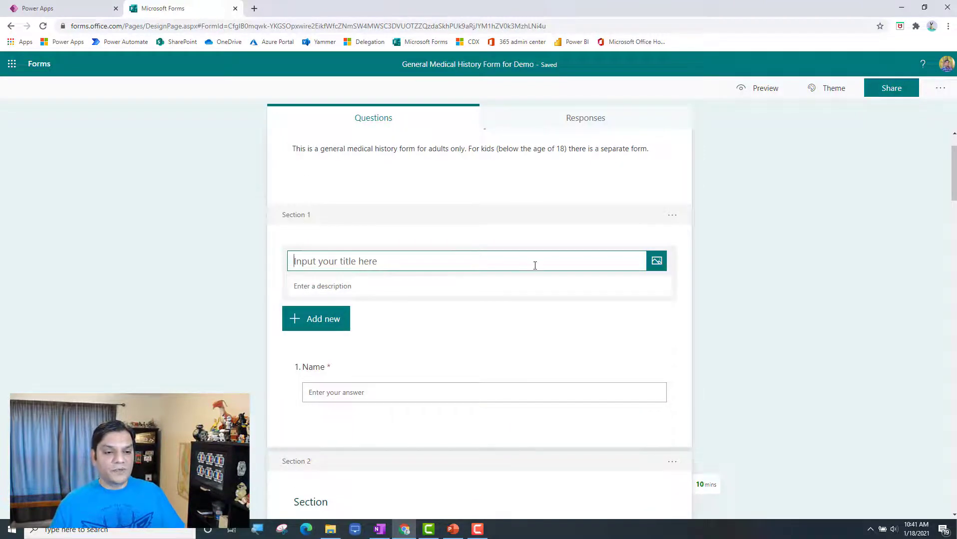
Title Section 1 'Contact Information'
type("Cont")
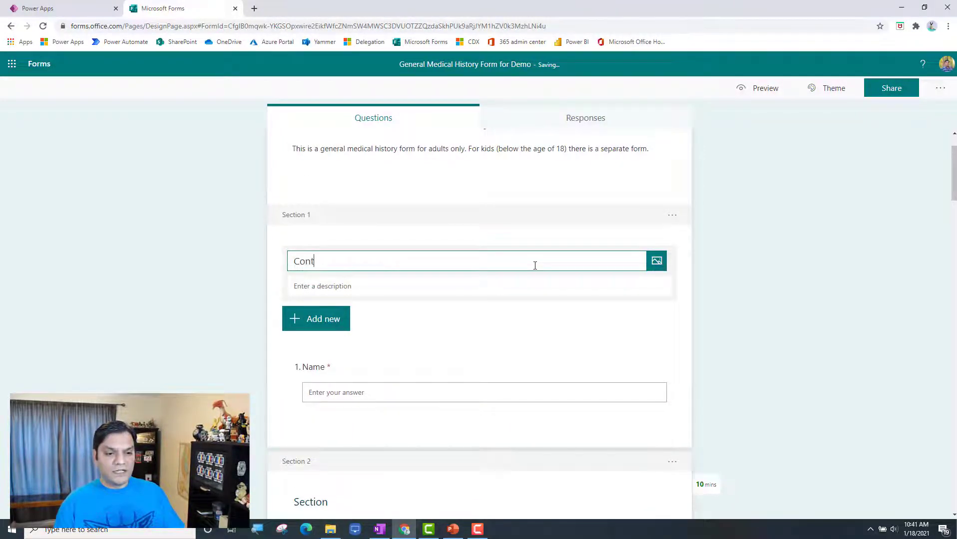
type("act Information")
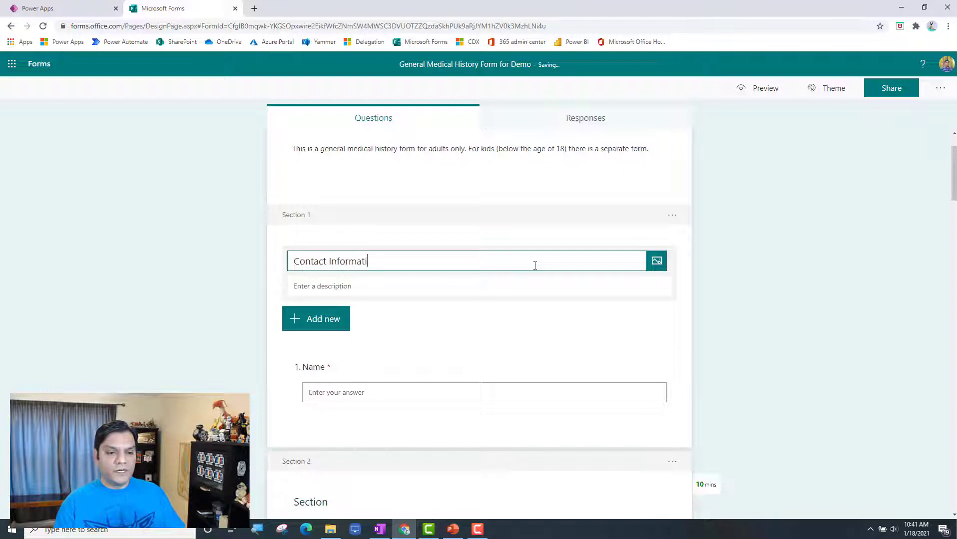
left_click(657, 261)
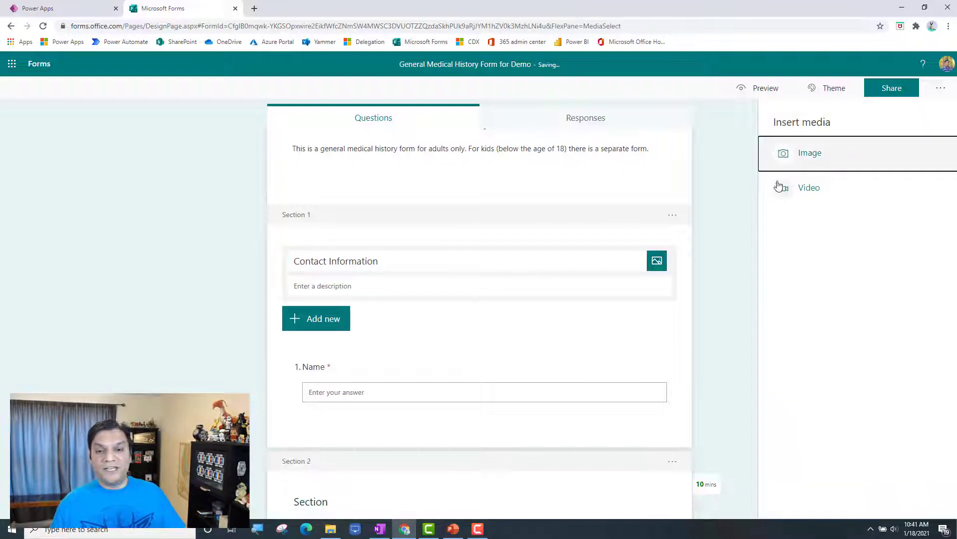
left_click(717, 239)
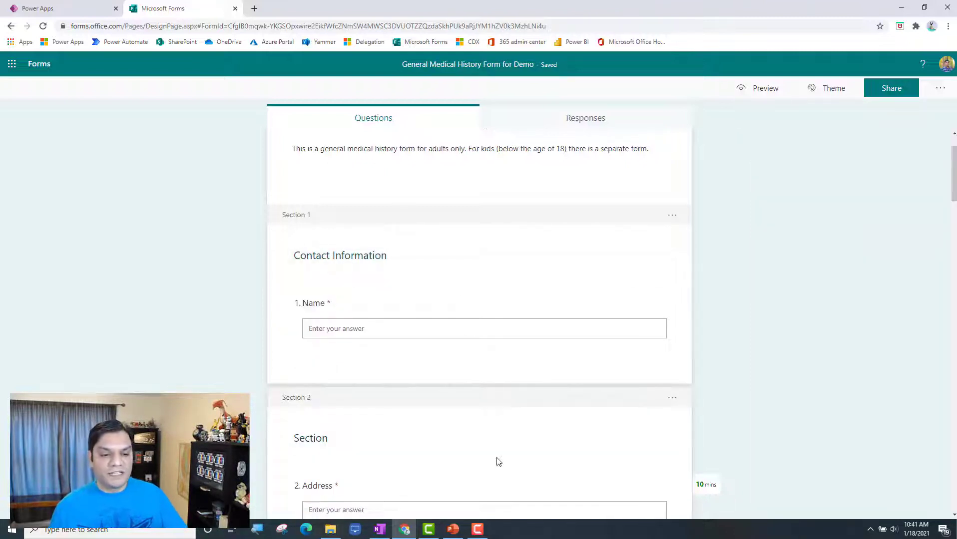
scroll(498, 461, "down", 1)
Move the Address, City and State questions up into Section 1
left_click_drag(425, 439, 427, 319)
left_click(796, 469)
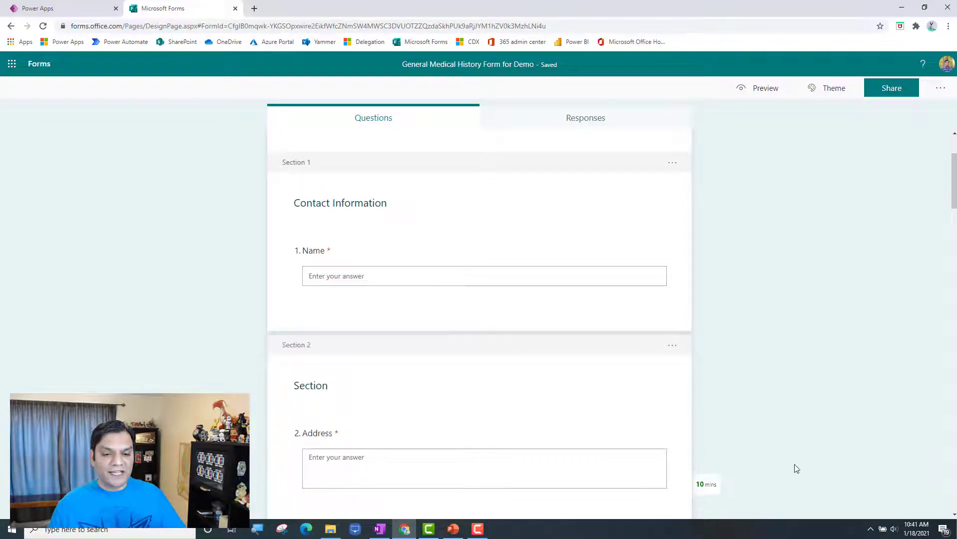
left_click(643, 437)
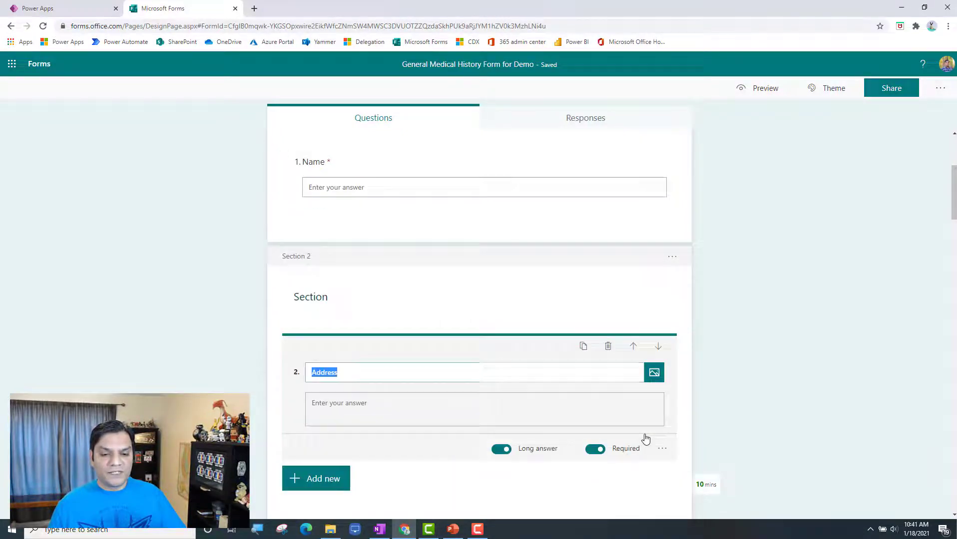
left_click(633, 347)
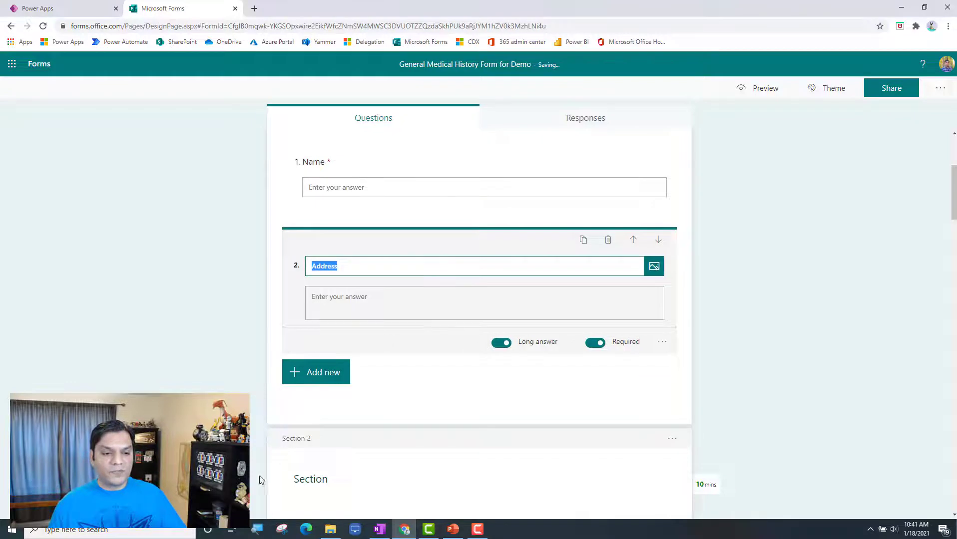
scroll(425, 330, "down", 4)
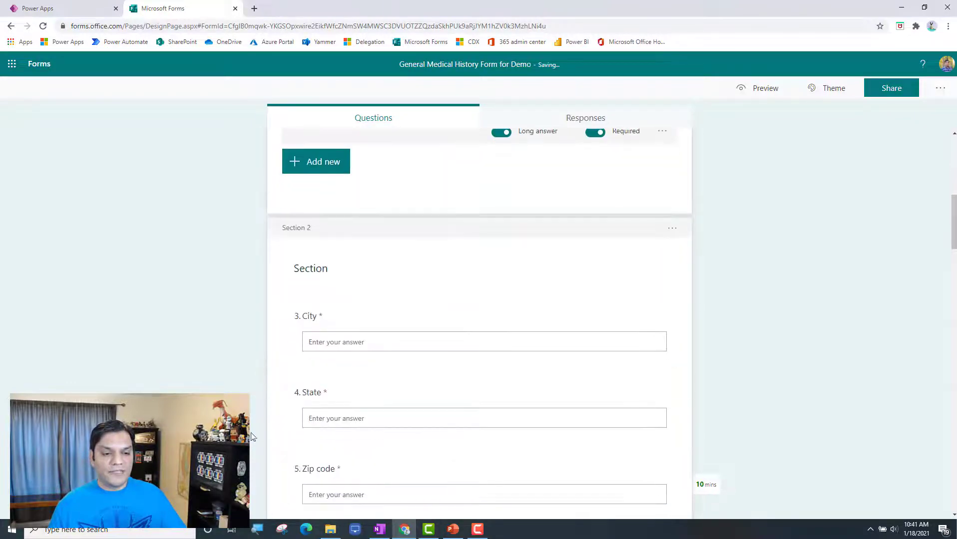
left_click(425, 323)
left_click(634, 359)
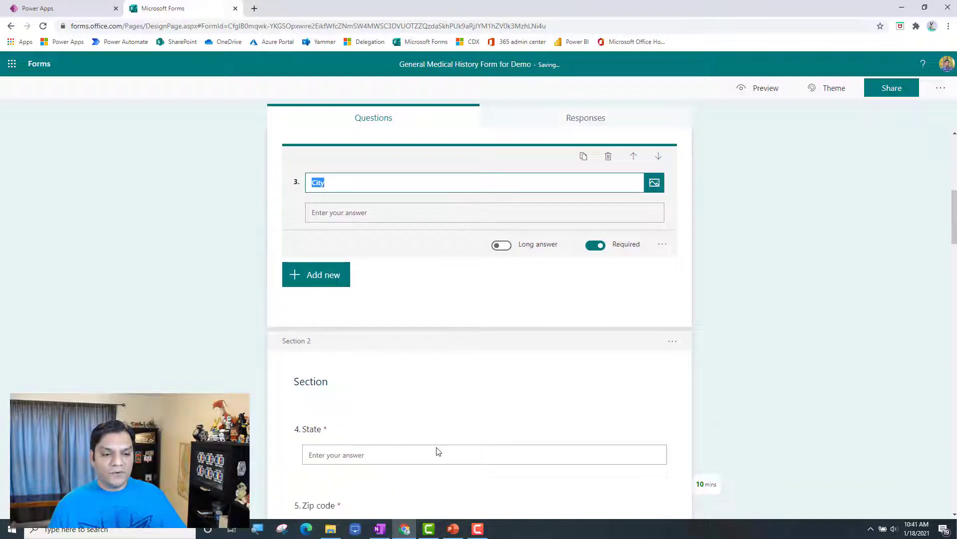
left_click(440, 443)
left_click(634, 344)
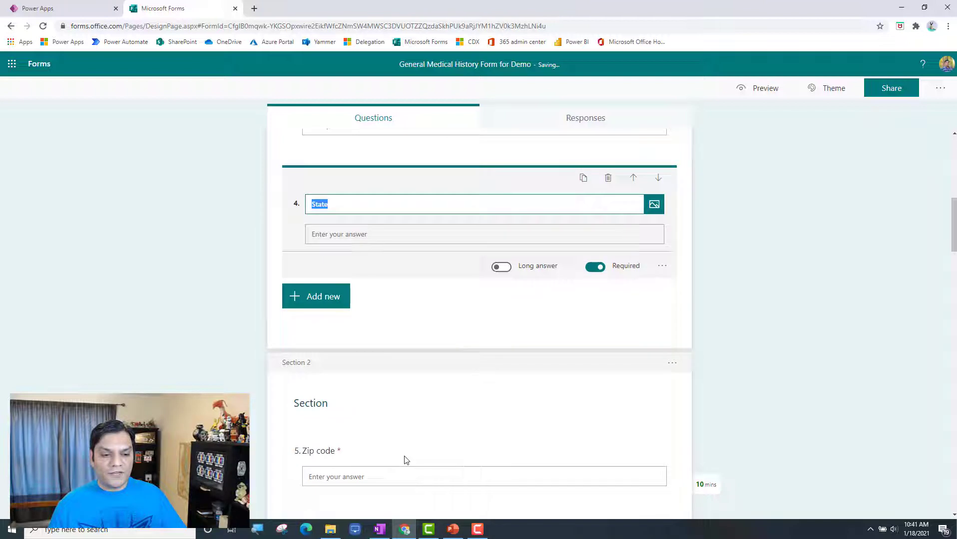
Move Zip code, Phone number and Email address up into the Contact Information section
left_click(406, 459)
left_click(633, 360)
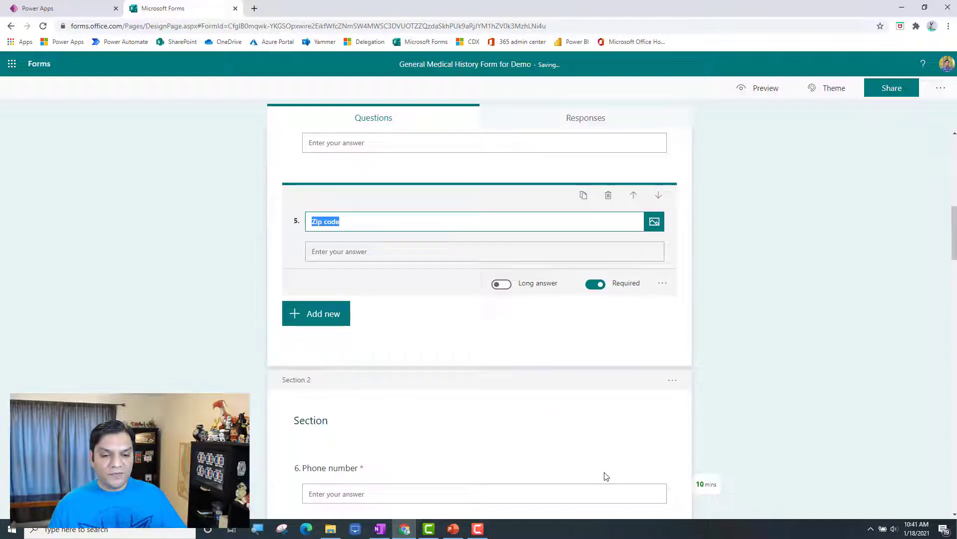
left_click(604, 478)
left_click(633, 361)
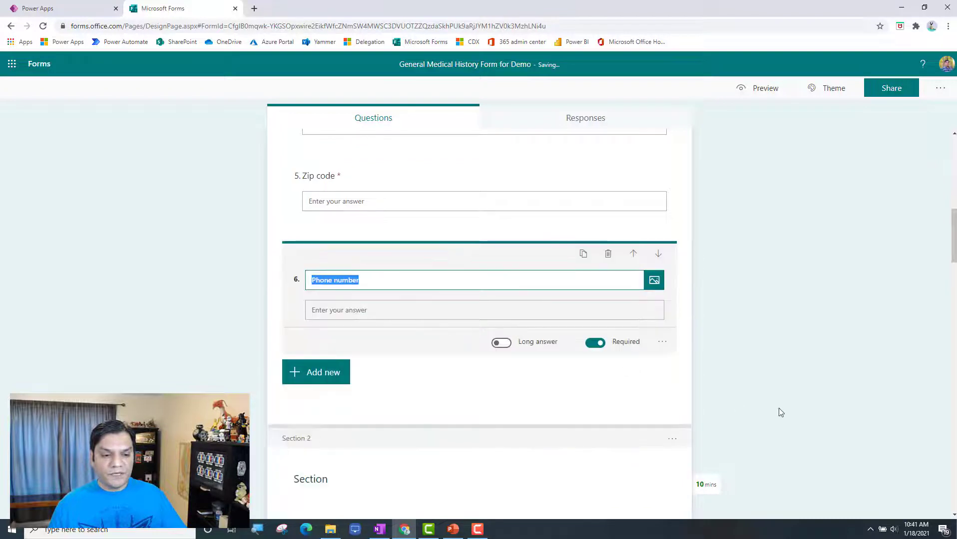
left_click(609, 476)
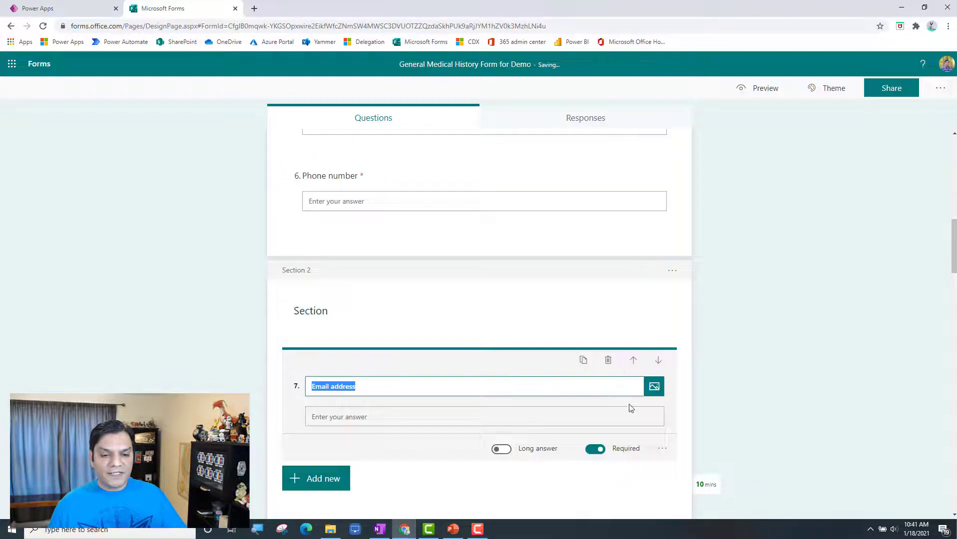
left_click(633, 362)
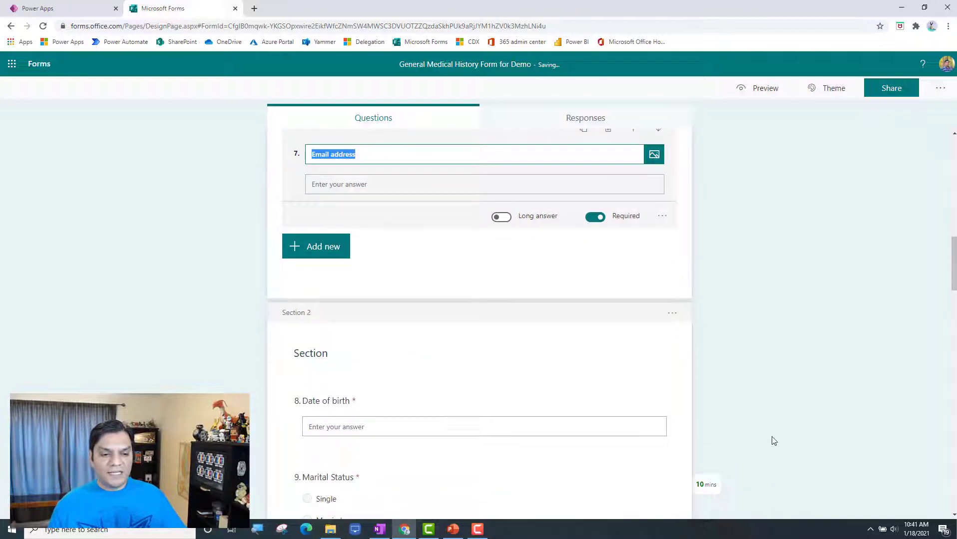
scroll(759, 446, "up", 2)
scroll(759, 446, "up", 9)
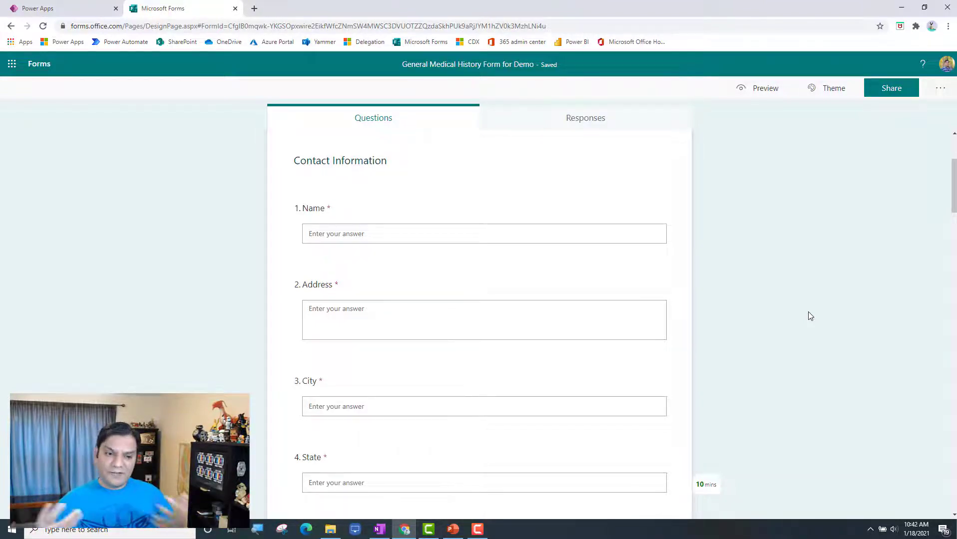
Retitle Section 2 as 'Additional Important information'
scroll(810, 316, "up", 3)
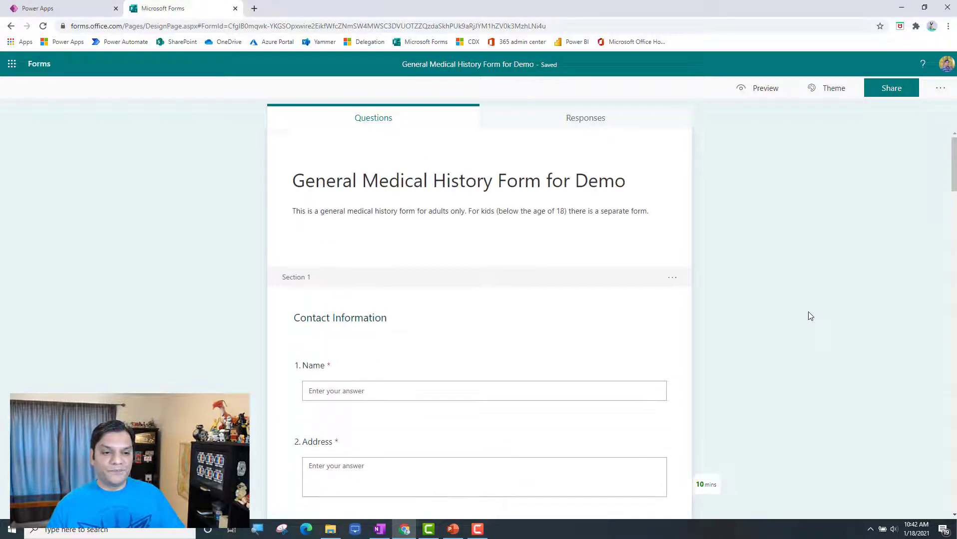
scroll(811, 316, "down", 10)
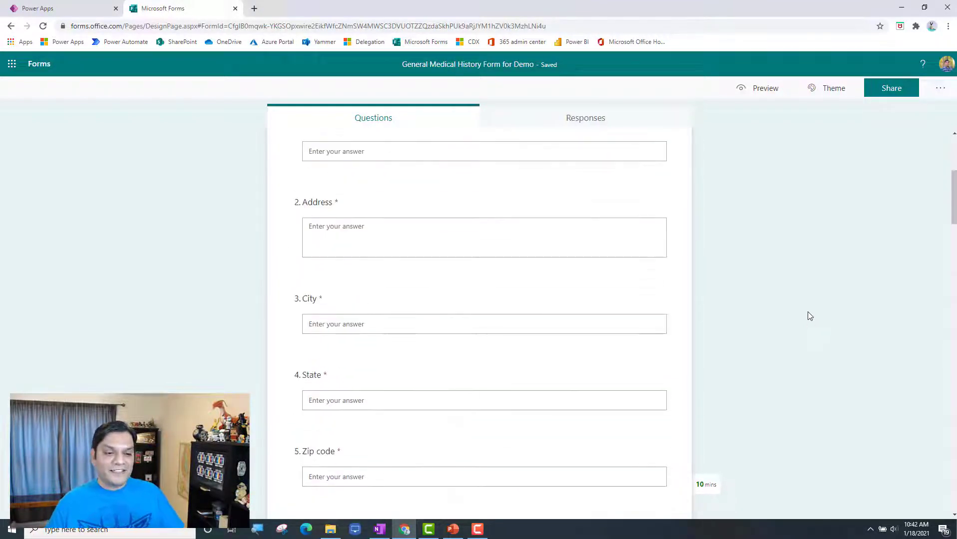
left_click(798, 321)
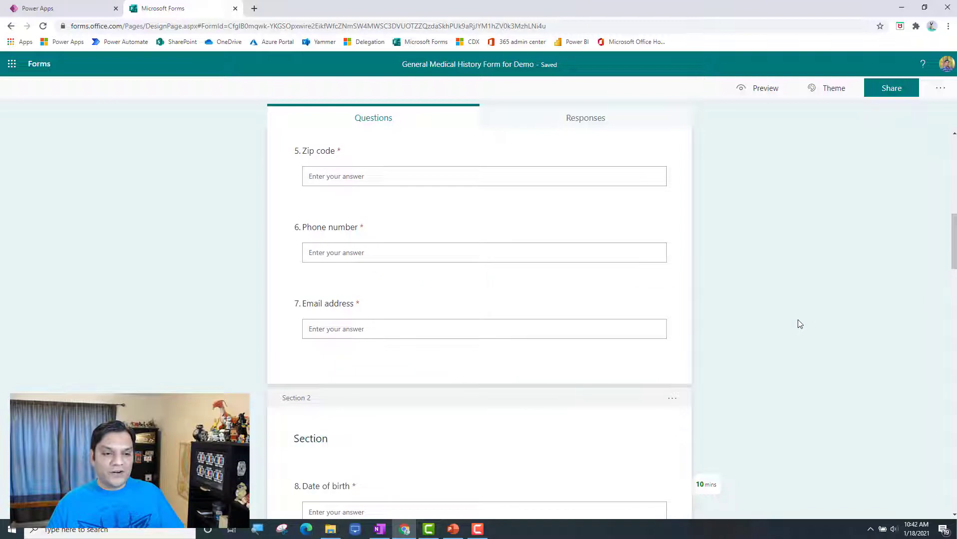
scroll(798, 320, "down", 2)
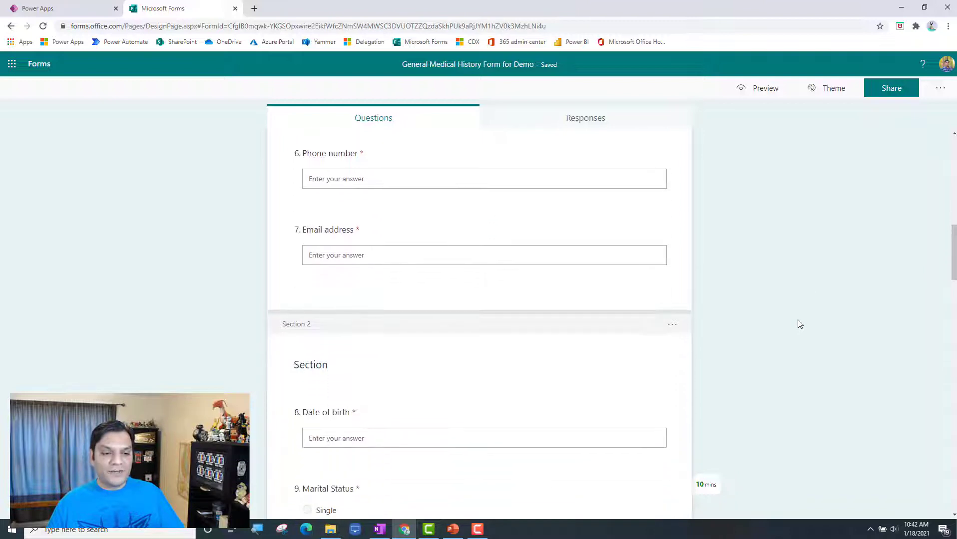
left_click(323, 358)
type("Add")
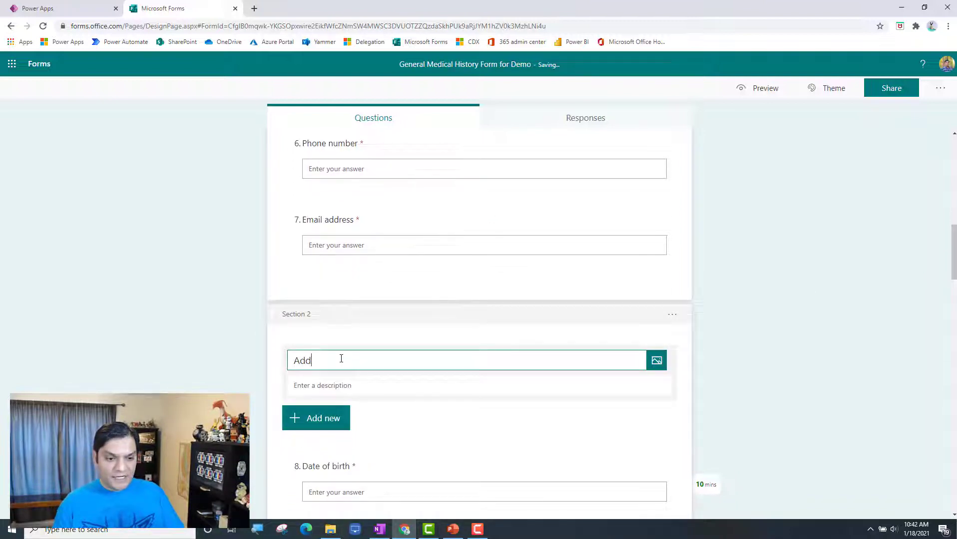
type("itional Importa")
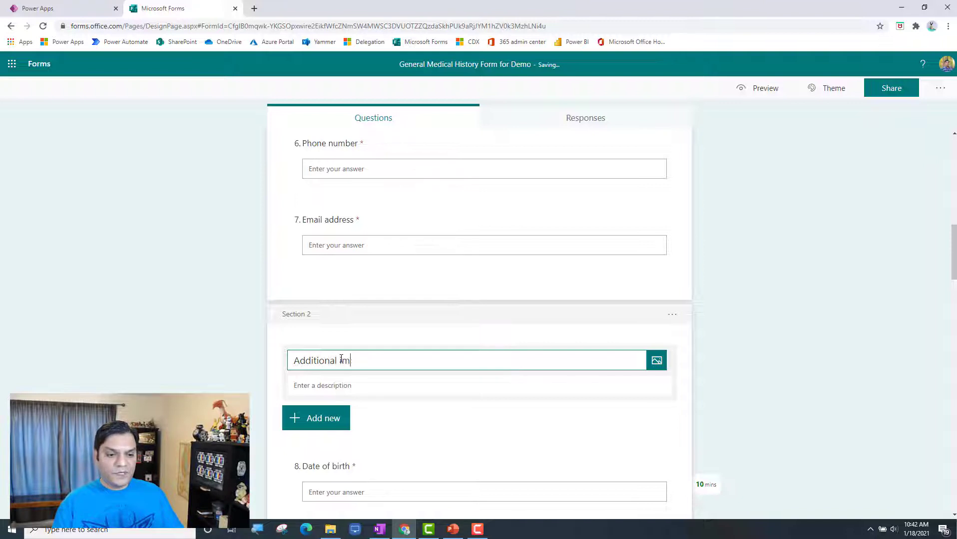
type("nt information")
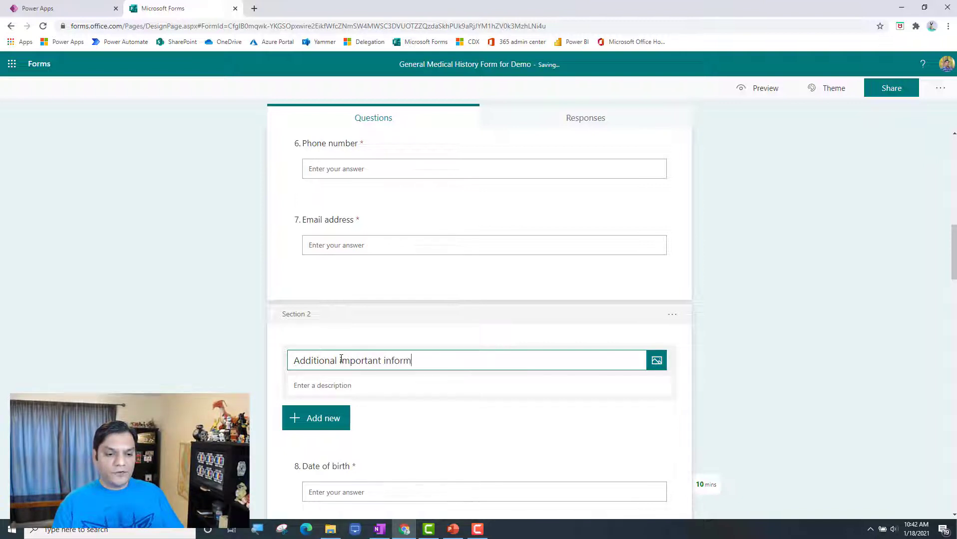
left_click(768, 435)
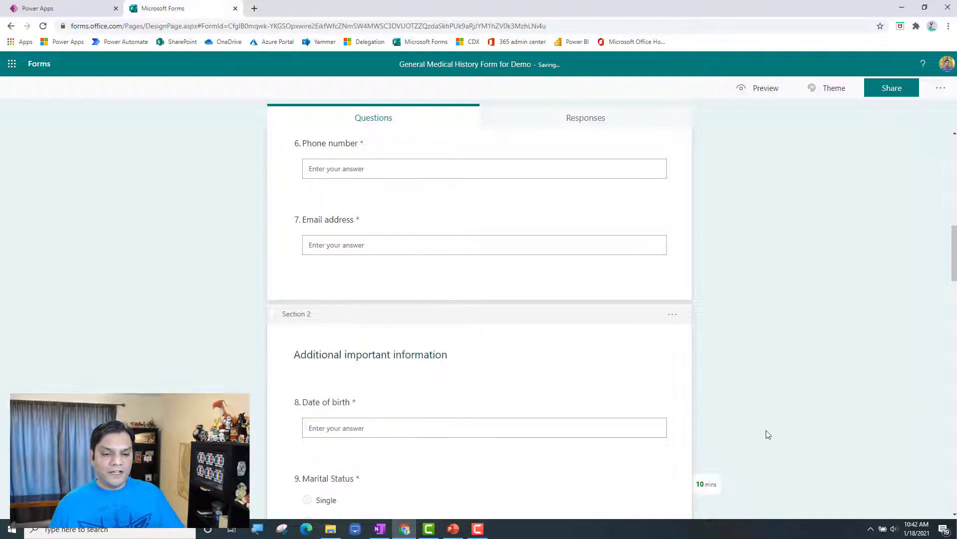
scroll(768, 435, "down", 2)
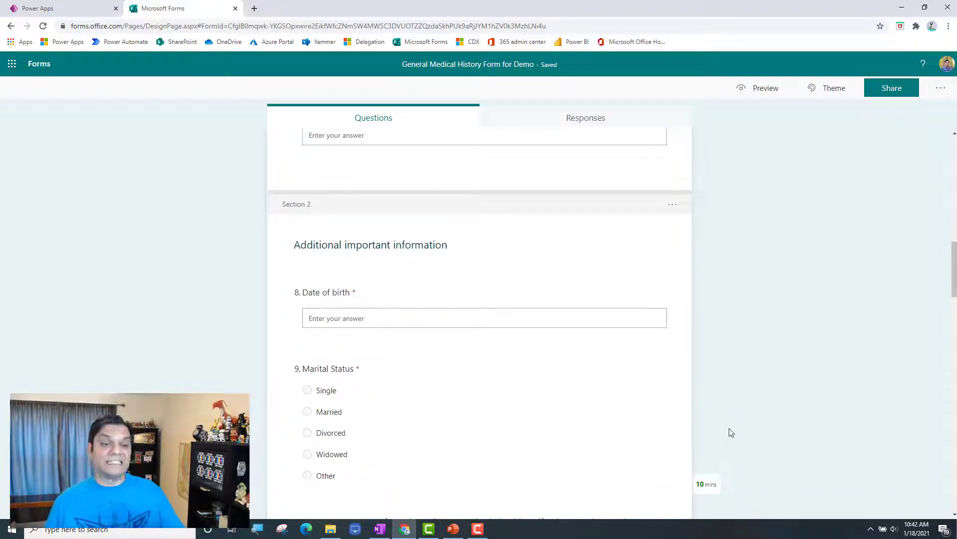
scroll(729, 428, "down", 2)
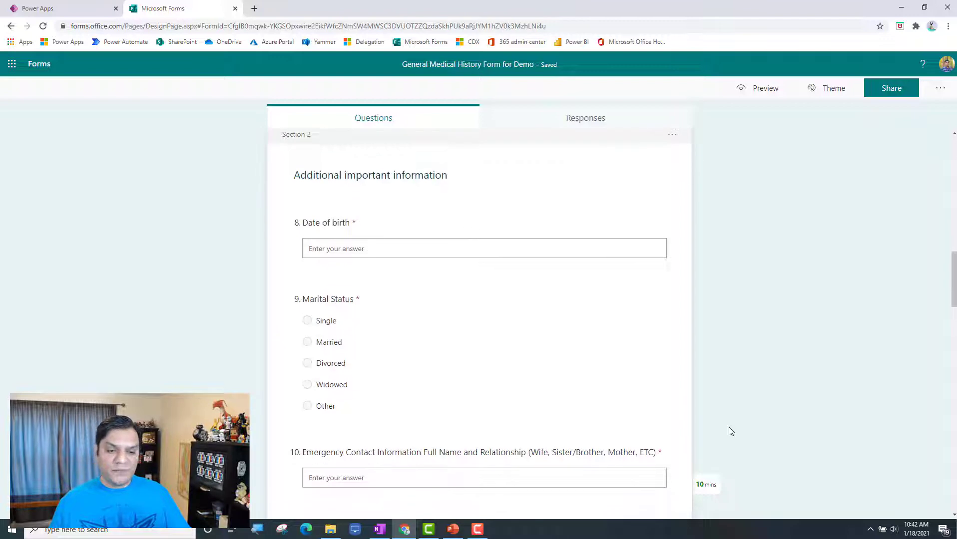
scroll(729, 427, "down", 4)
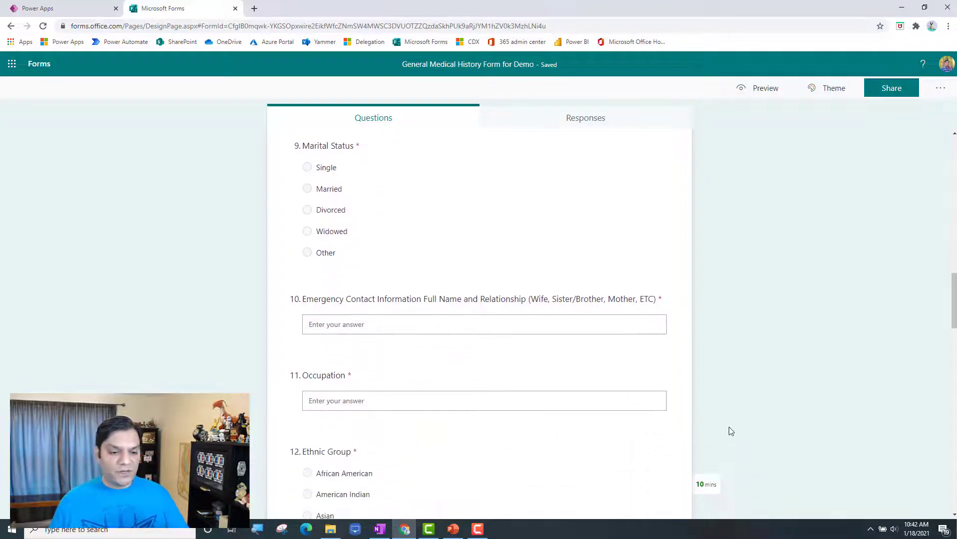
scroll(728, 432, "down", 4)
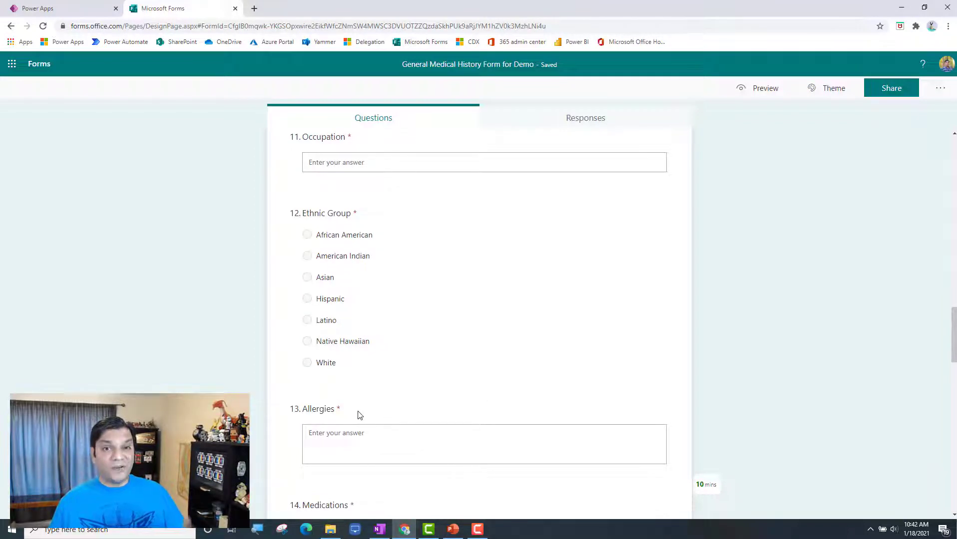
Insert a new section after the Ethnic Group question, before Allergies
left_click(395, 405)
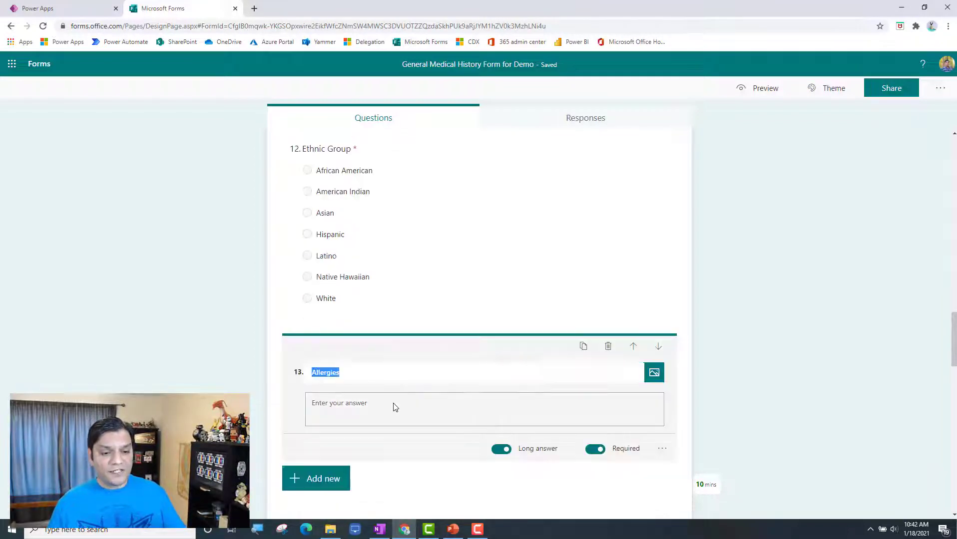
left_click(401, 305)
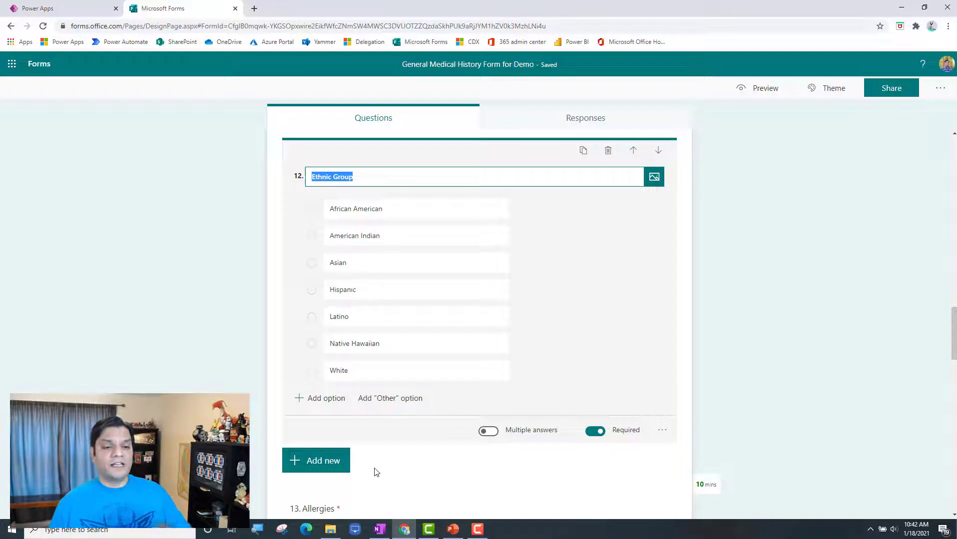
scroll(356, 465, "down", 1)
scroll(494, 271, "up", 3)
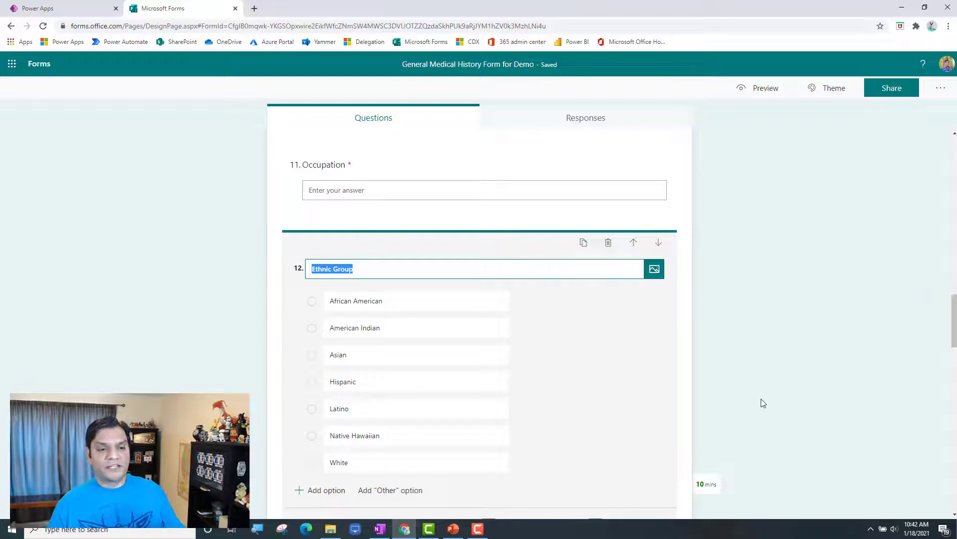
scroll(757, 399, "down", 4)
scroll(756, 404, "down", 2)
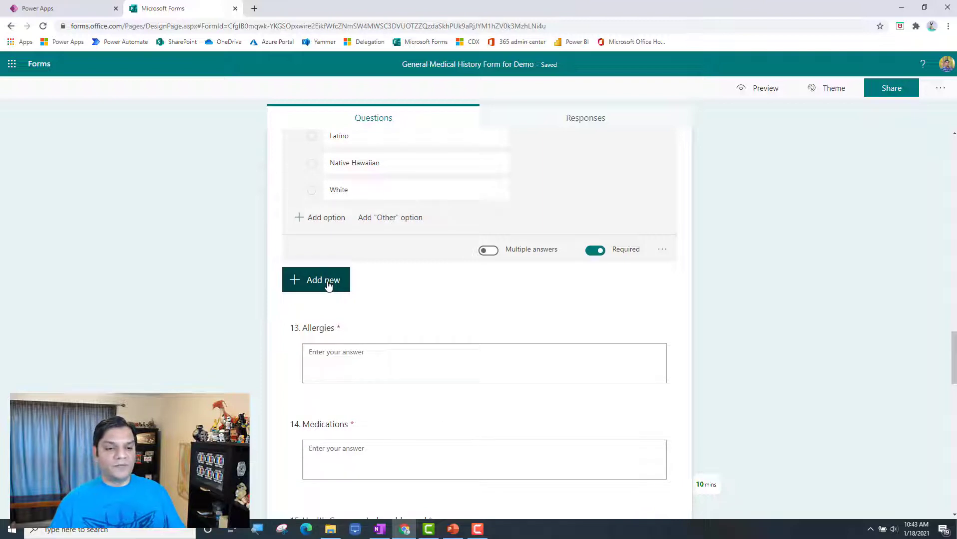
left_click(327, 284)
left_click(575, 280)
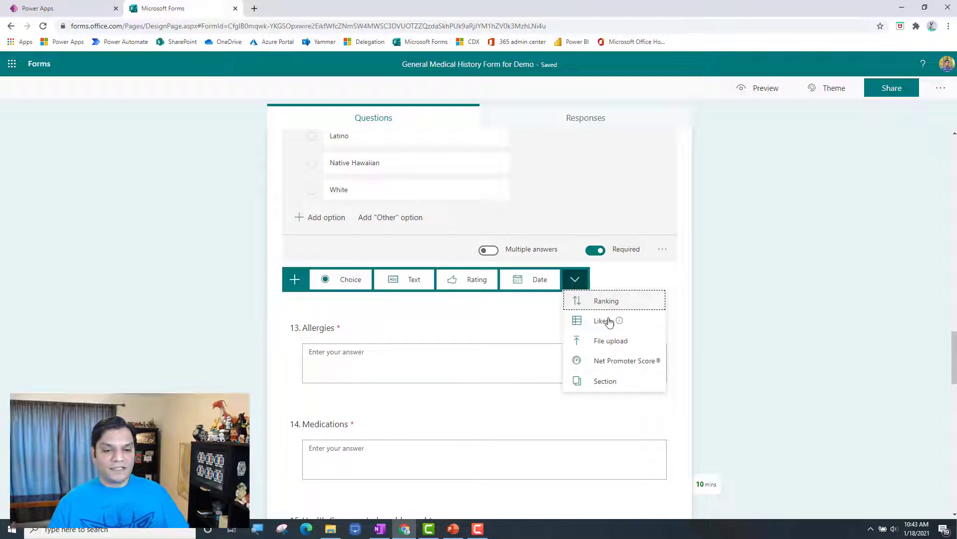
left_click(604, 381)
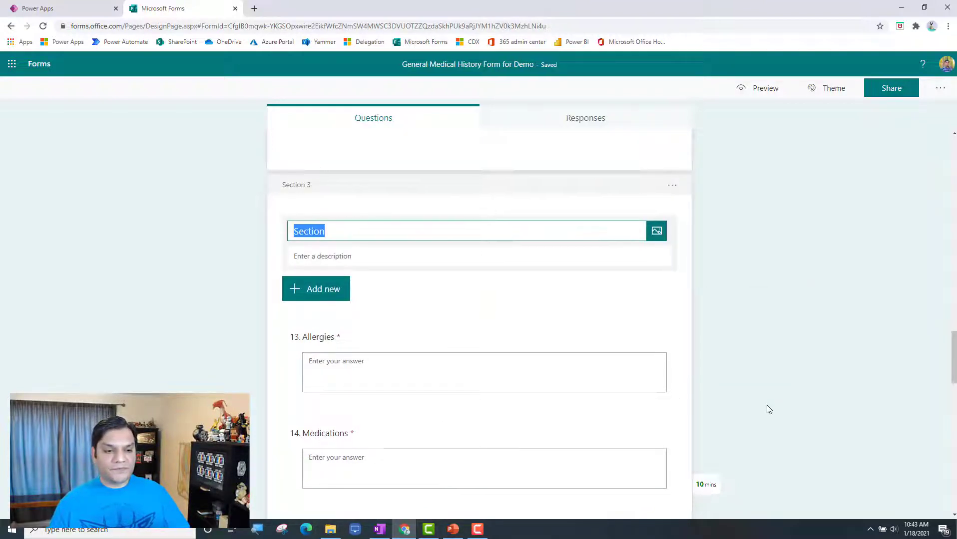
Title Section 3 'Existing medical information'
scroll(769, 410, "up", 6)
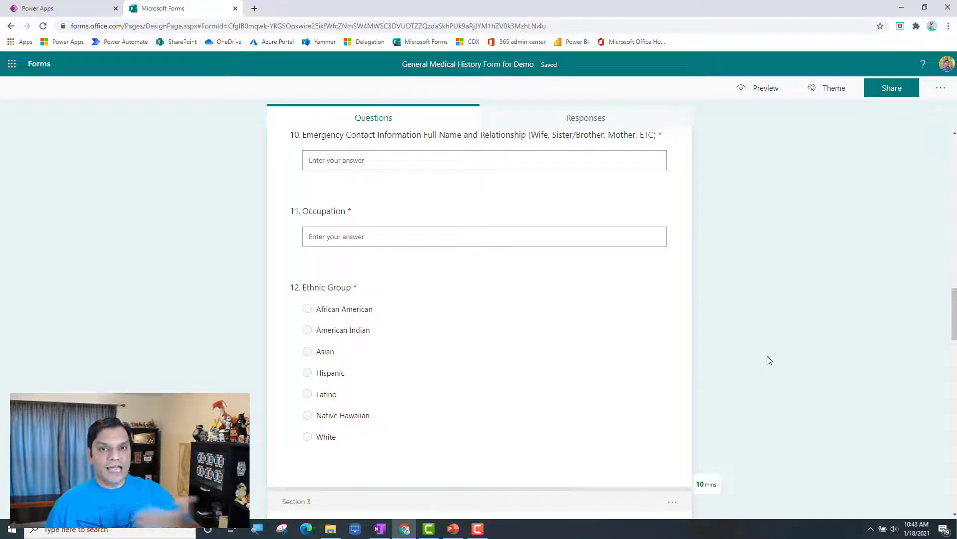
scroll(769, 360, "down", 4)
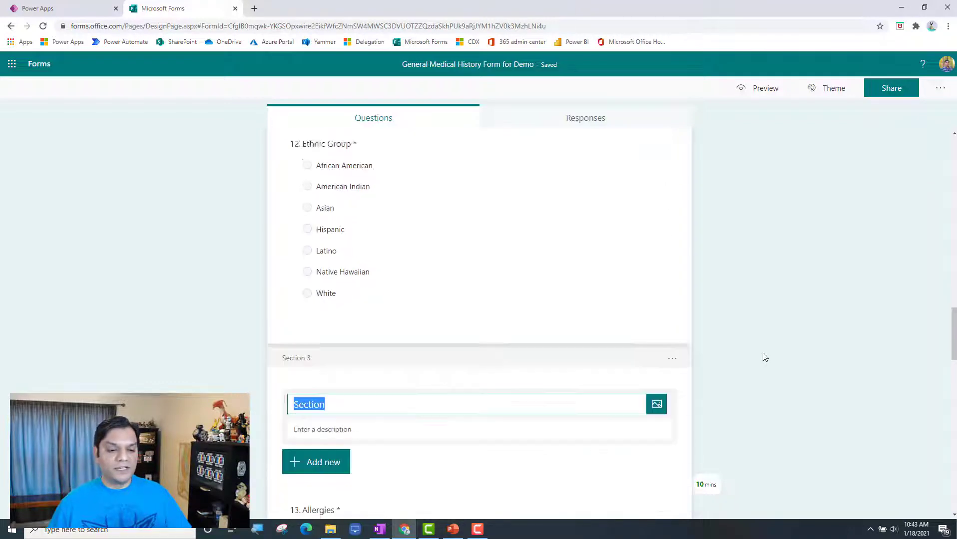
scroll(351, 326, "down", 2)
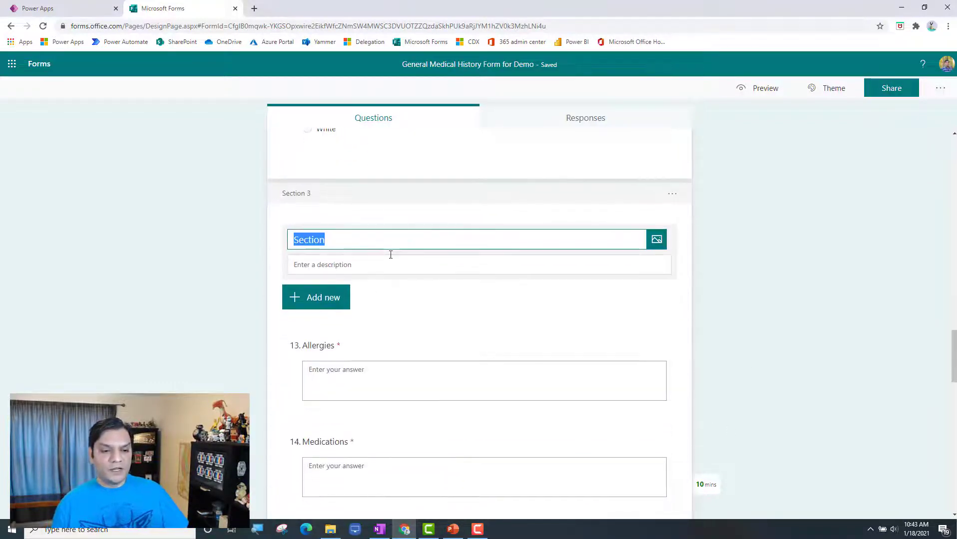
type("Me")
key("BackSpace")
key("BackSpace")
type("Existing medical information")
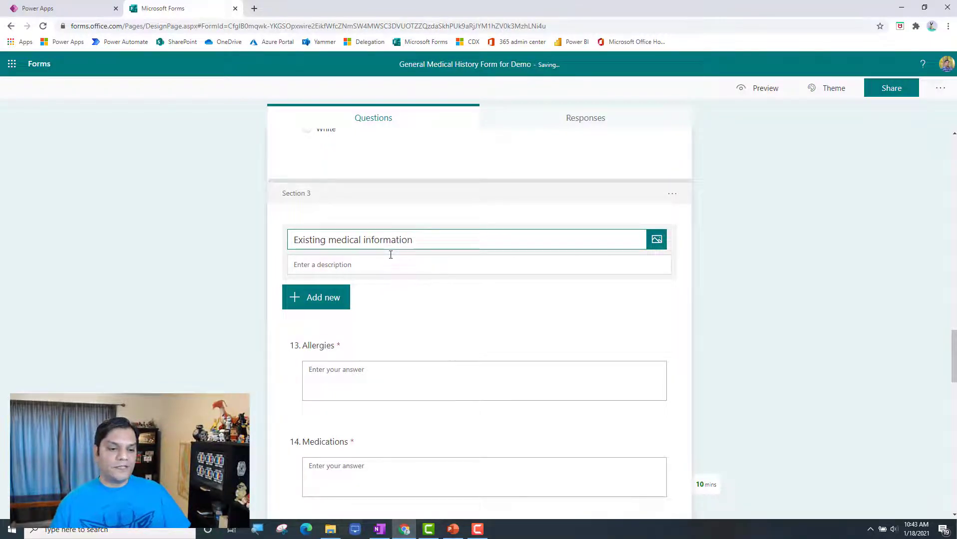
left_click(778, 297)
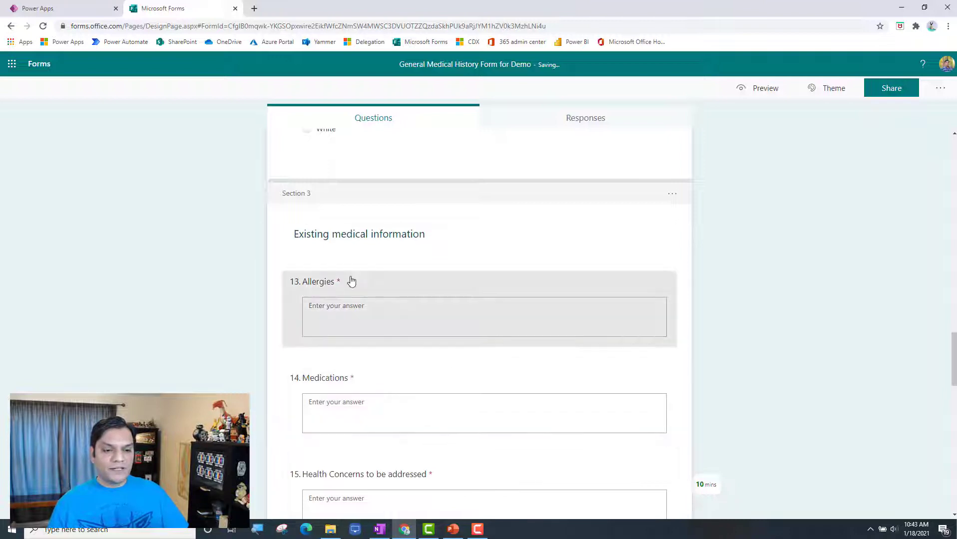
Open question 15, Health Concerns to be addressed, for editing
scroll(428, 389, "down", 2)
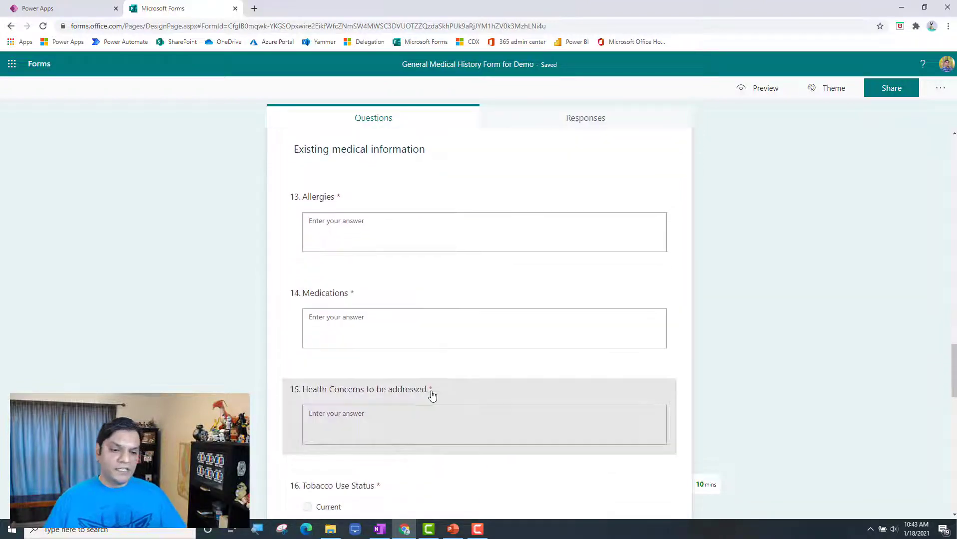
scroll(438, 409, "down", 1)
scroll(438, 409, "down", 3)
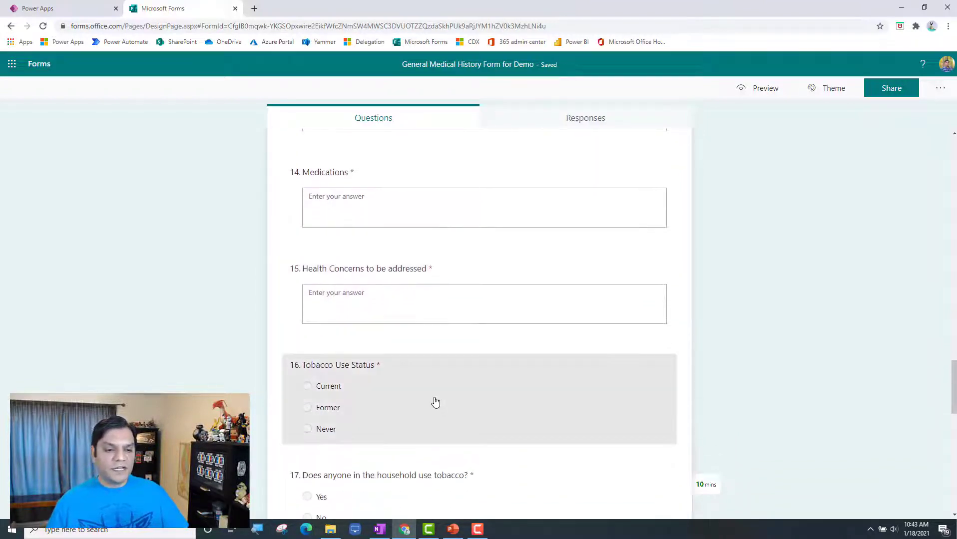
scroll(412, 401, "up", 3)
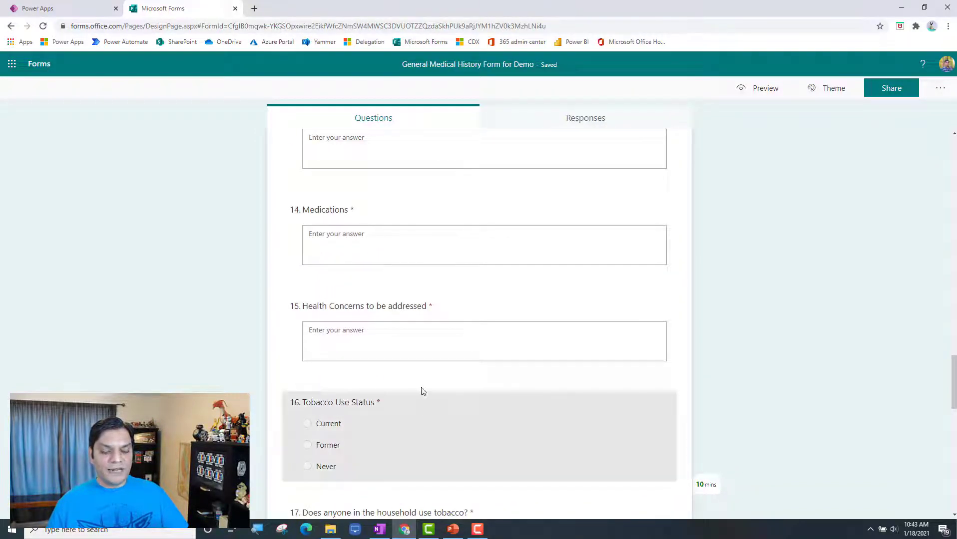
left_click(428, 376)
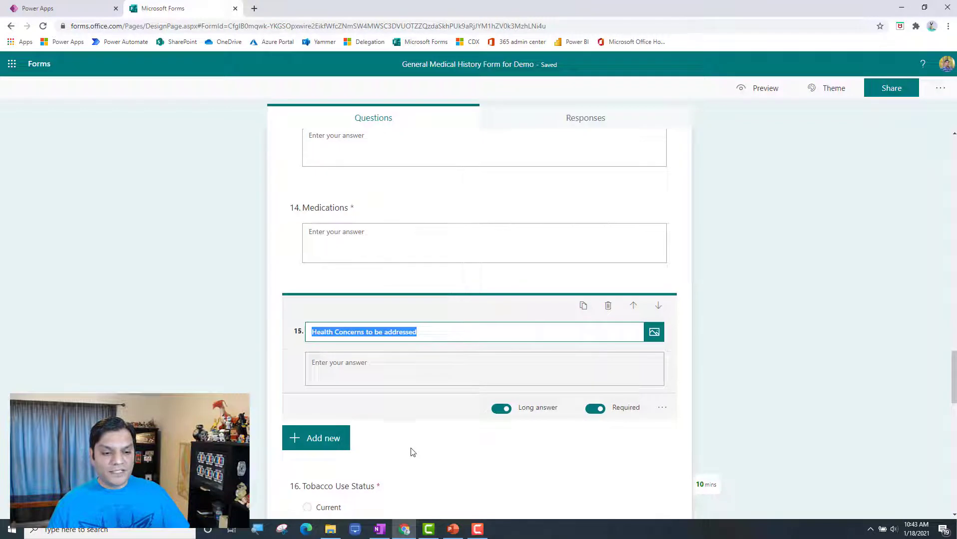
Add a Section 4 titled 'Recreational drugs' after question 15, before Tobacco Use Status
left_click(333, 273)
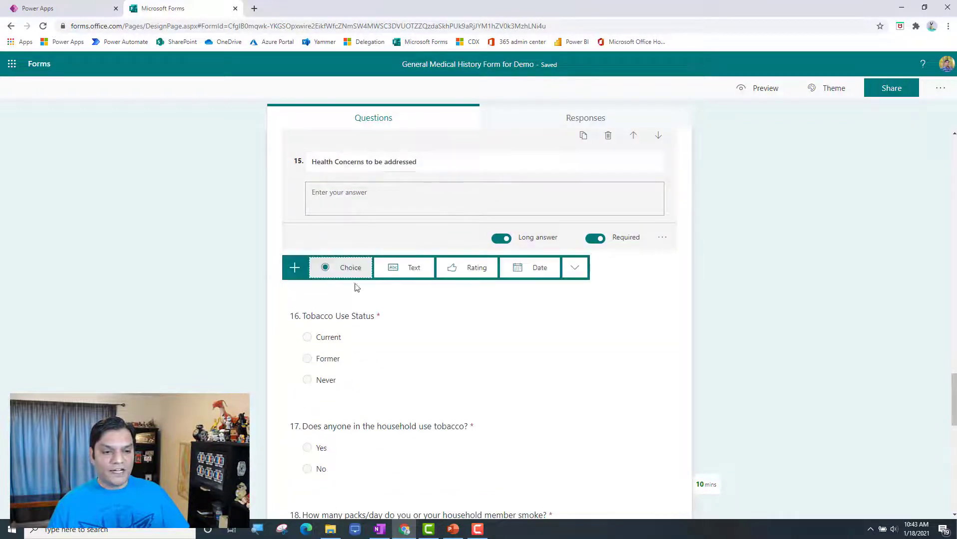
left_click(575, 269)
left_click(624, 369)
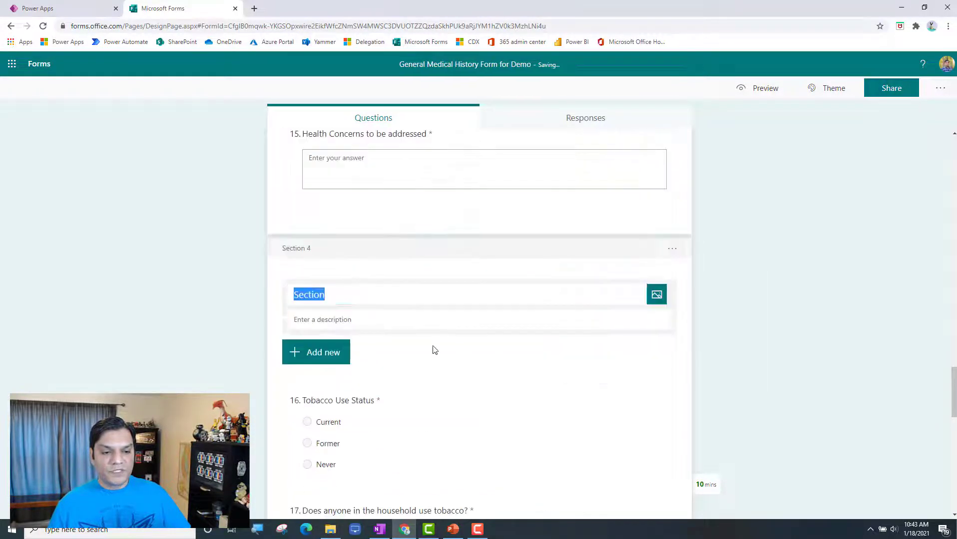
type("Rec")
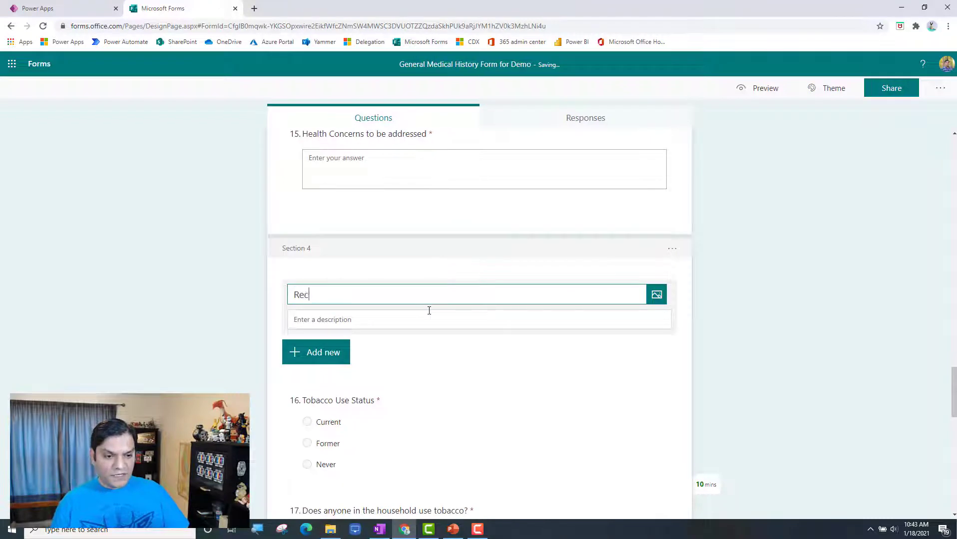
type("reational drugs")
left_click(761, 388)
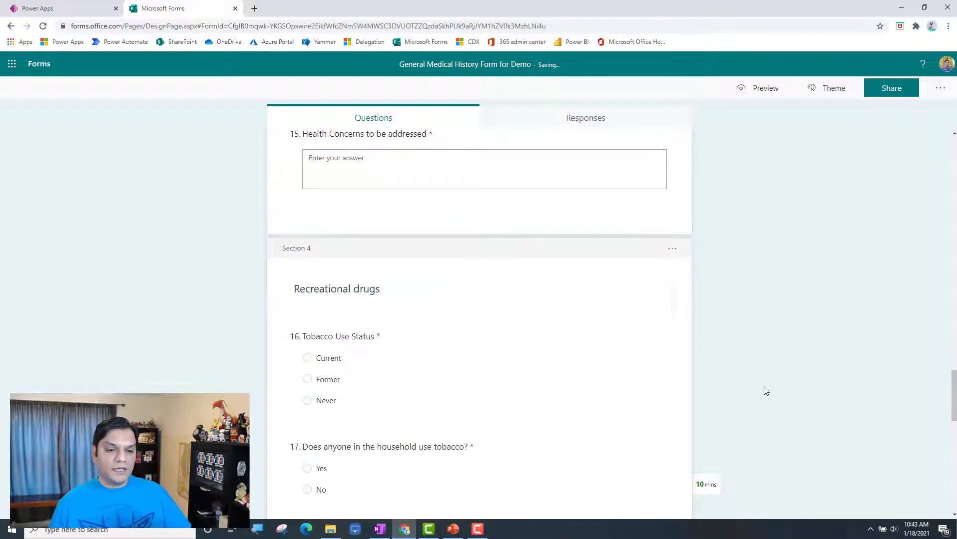
scroll(699, 384, "down", 5)
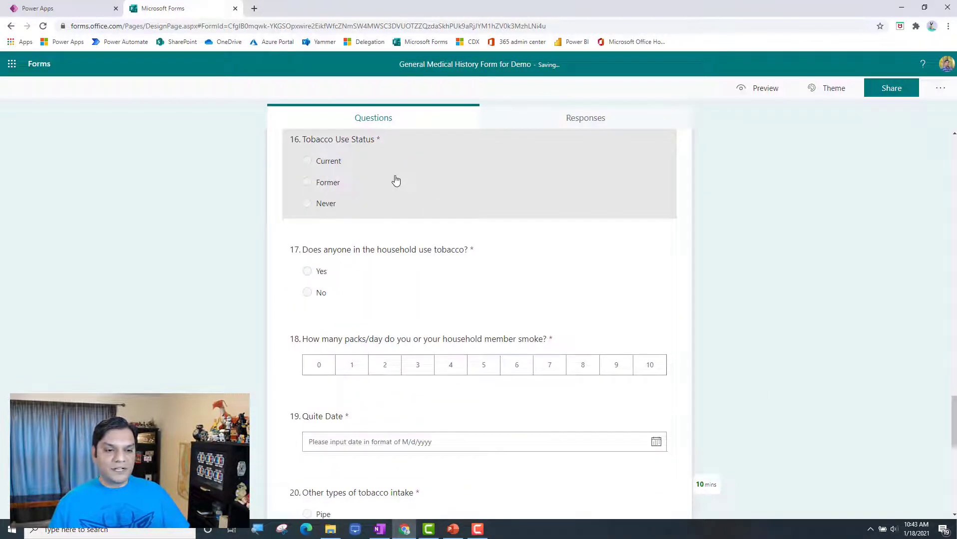
scroll(829, 392, "down", 4)
scroll(832, 392, "down", 5)
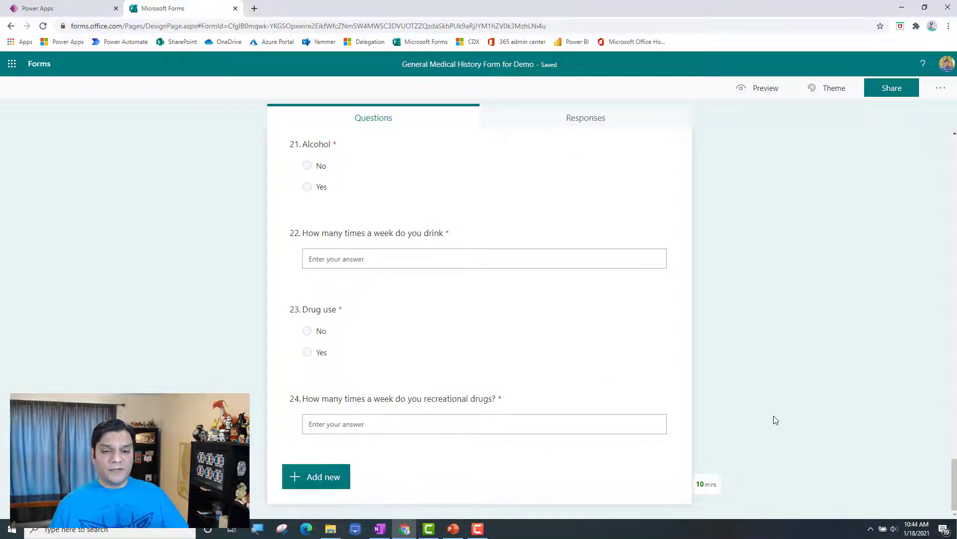
scroll(773, 419, "up", 15)
scroll(772, 415, "up", 12)
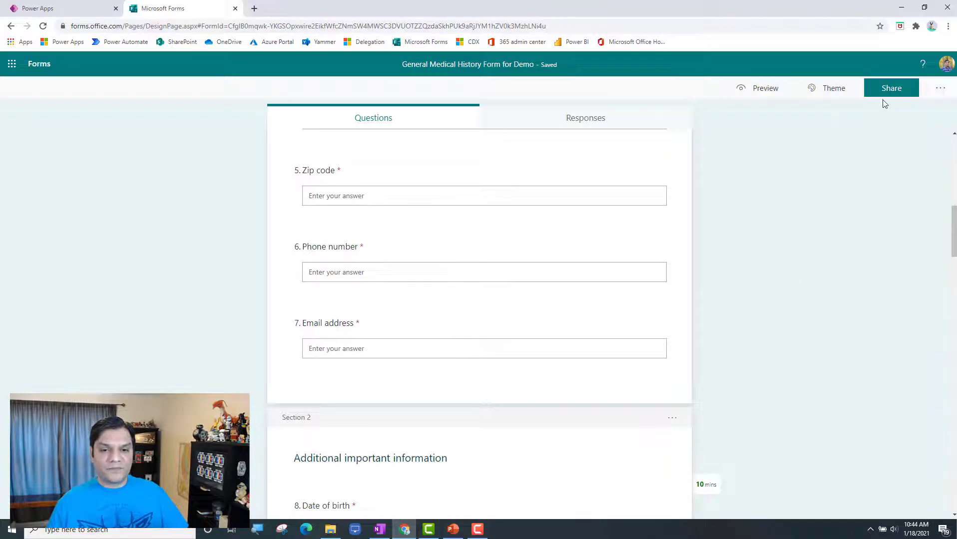
Preview the form as a respondent
left_click(761, 88)
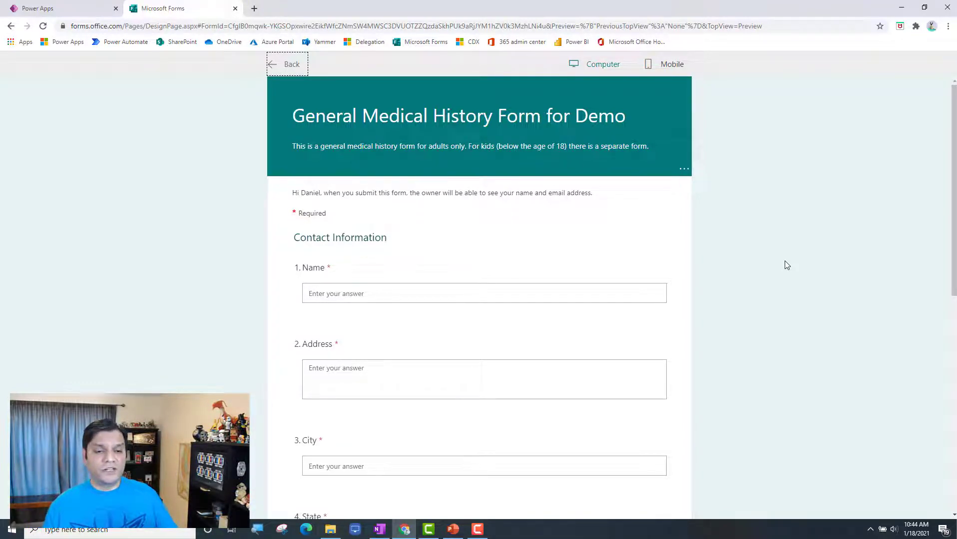
Fill in sample name, street address, city and state answers in the preview
scroll(786, 265, "down", 1)
left_click(429, 231)
type("John Doe")
key("Tab")
type("123 main street")
left_click(502, 403)
type("Seattle")
key("Tab")
type("WA")
Enter a sample zip code, phone number and e-mail address
scroll(505, 400, "down", 4)
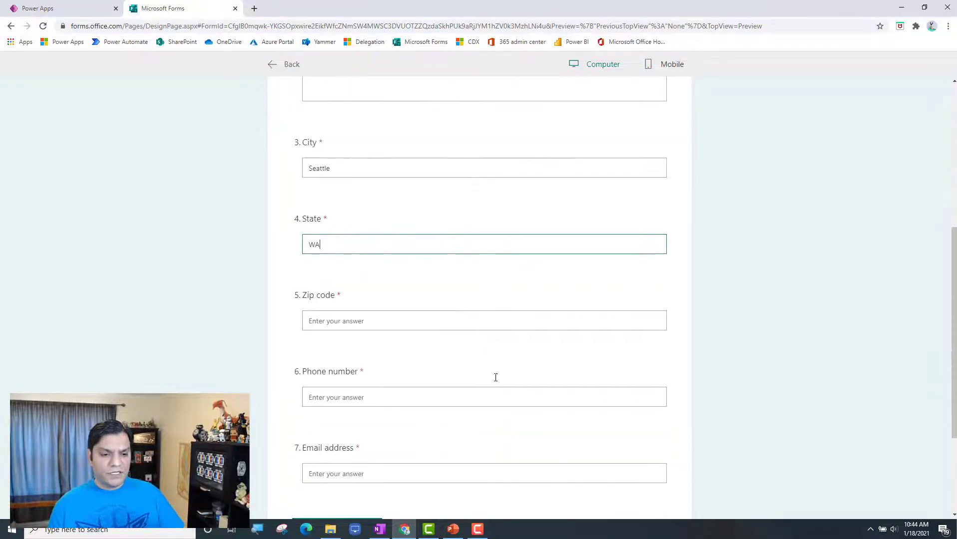
left_click(408, 313)
type("98000")
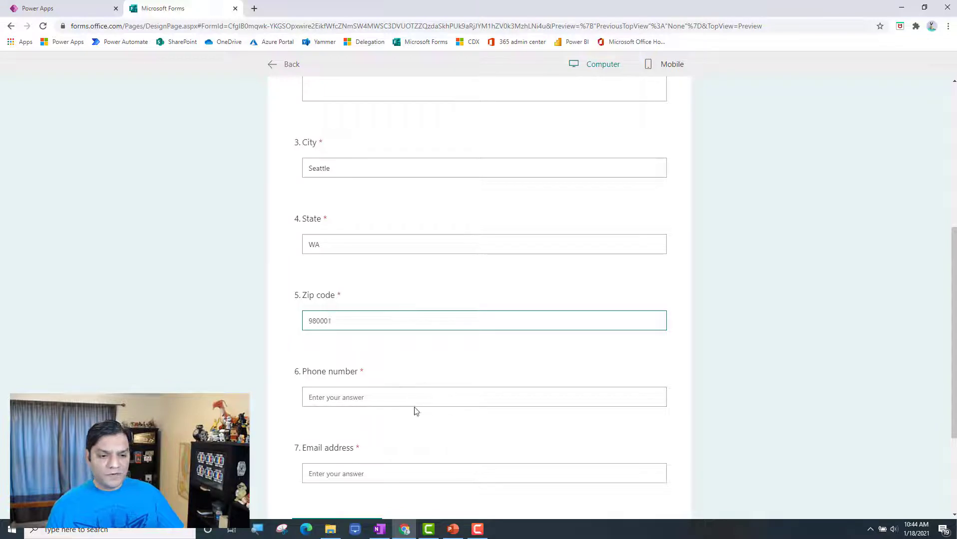
left_click(416, 402)
type("123-123-1234")
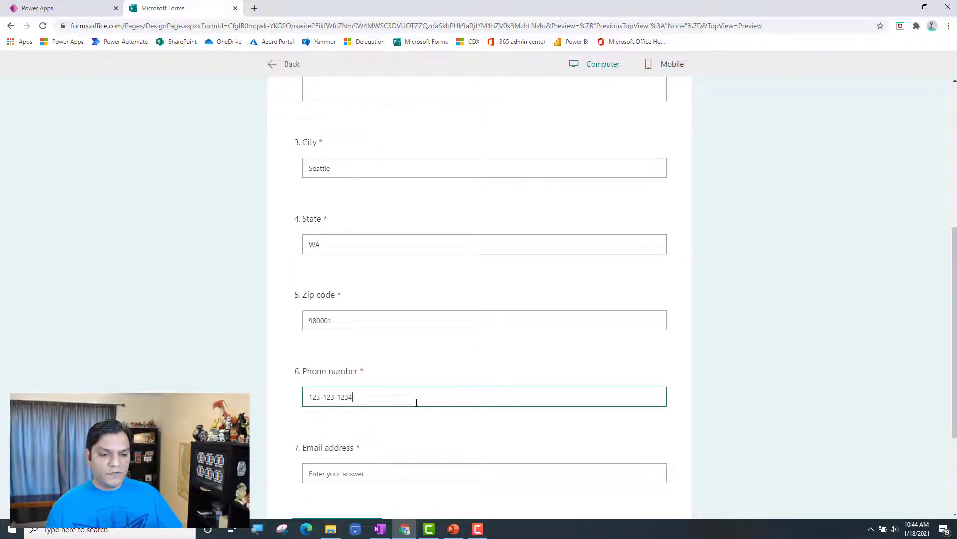
scroll(387, 450, "down", 1)
left_click(387, 450)
type("J")
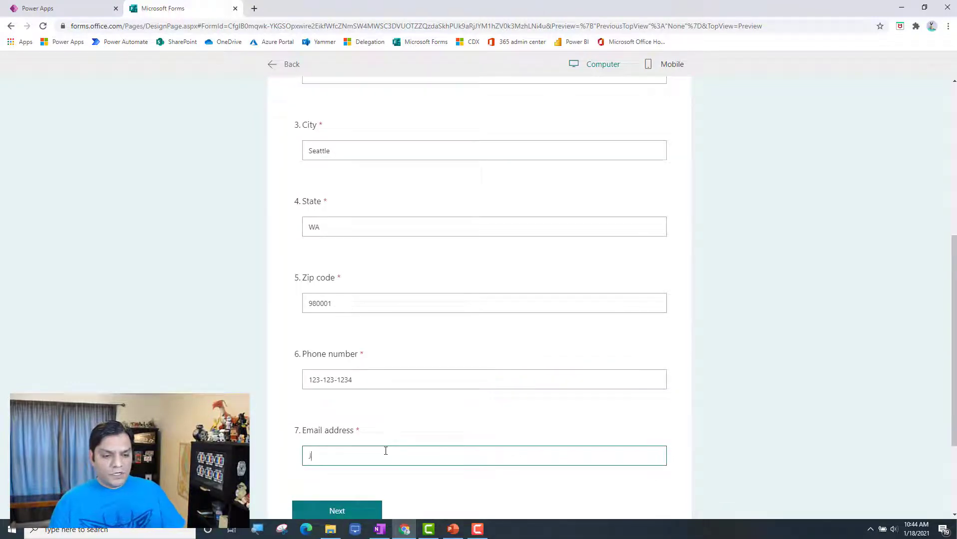
type("ohn.doe@contoso.com")
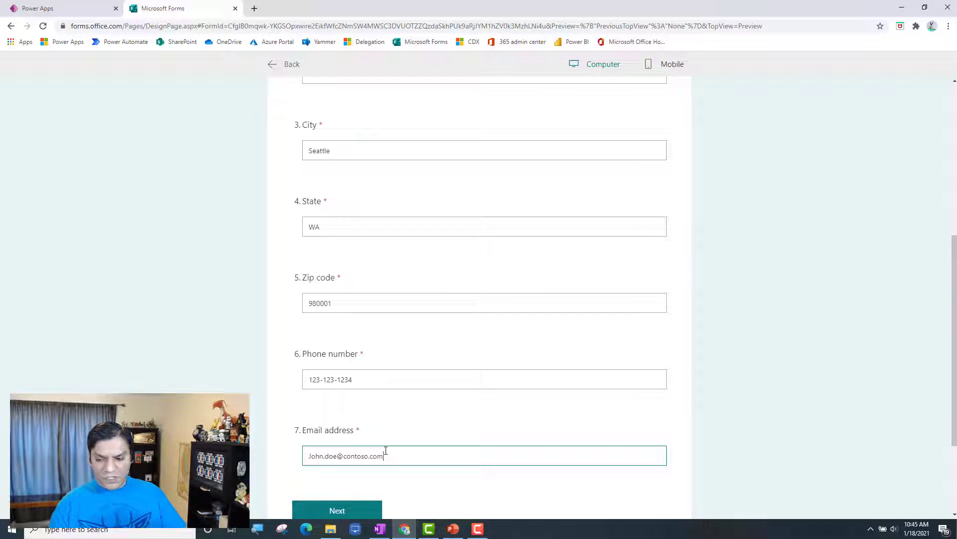
left_click(798, 457)
scroll(793, 461, "down", 1)
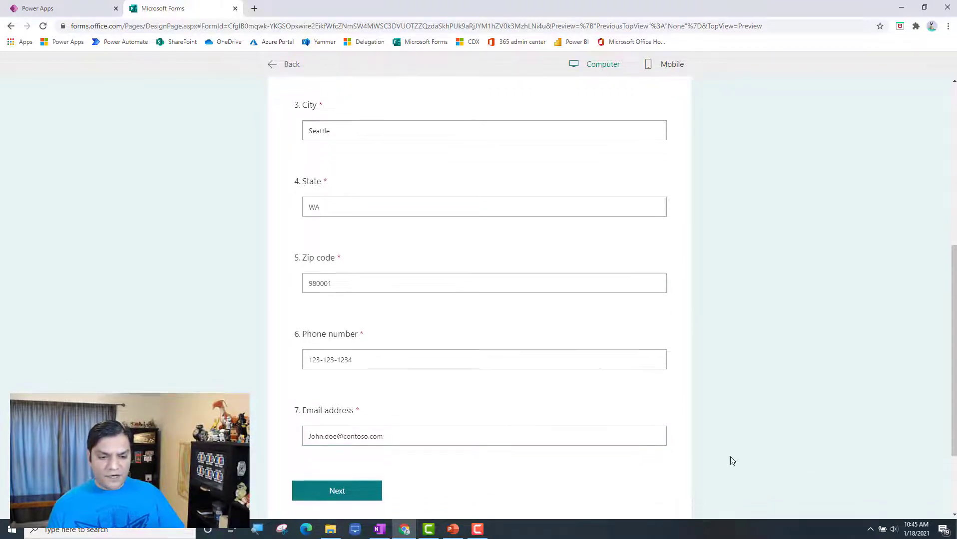
Advance the preview to 'Additional important information', review questions 8–12, then return to the designer
left_click(331, 485)
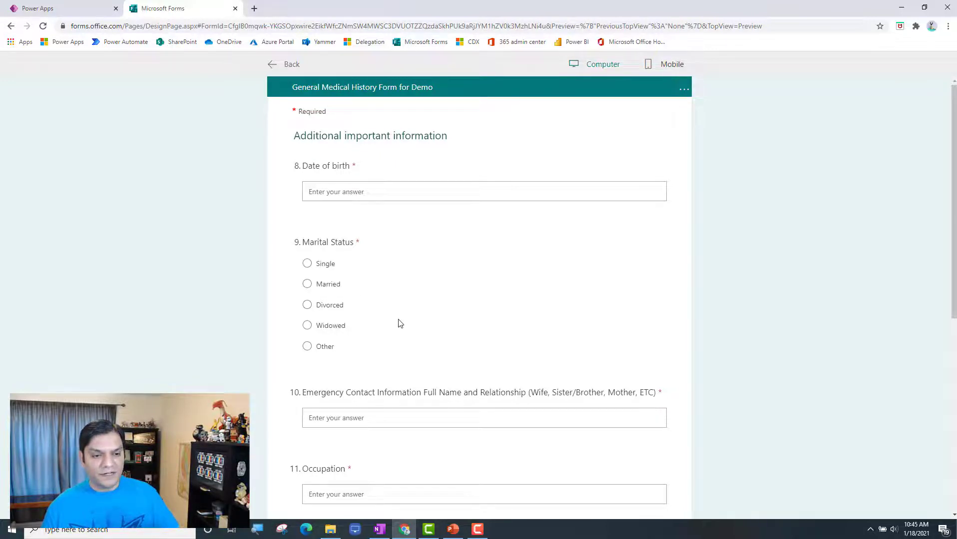
scroll(400, 319, "down", 2)
scroll(400, 318, "down", 5)
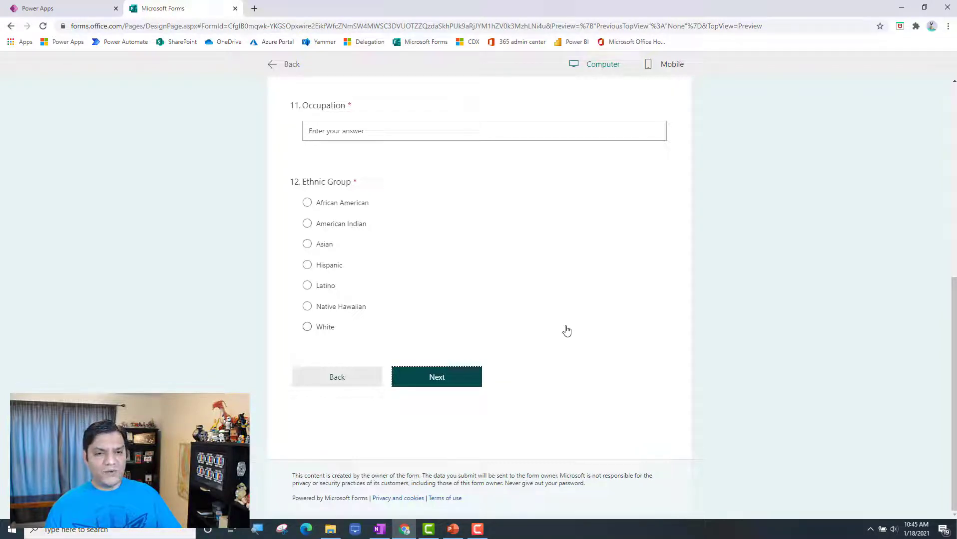
left_click(272, 65)
Check the Name question's extra options, then show Section 1's duplicate, remove, move and branching options
scroll(777, 389, "down", 3)
scroll(777, 386, "up", 2)
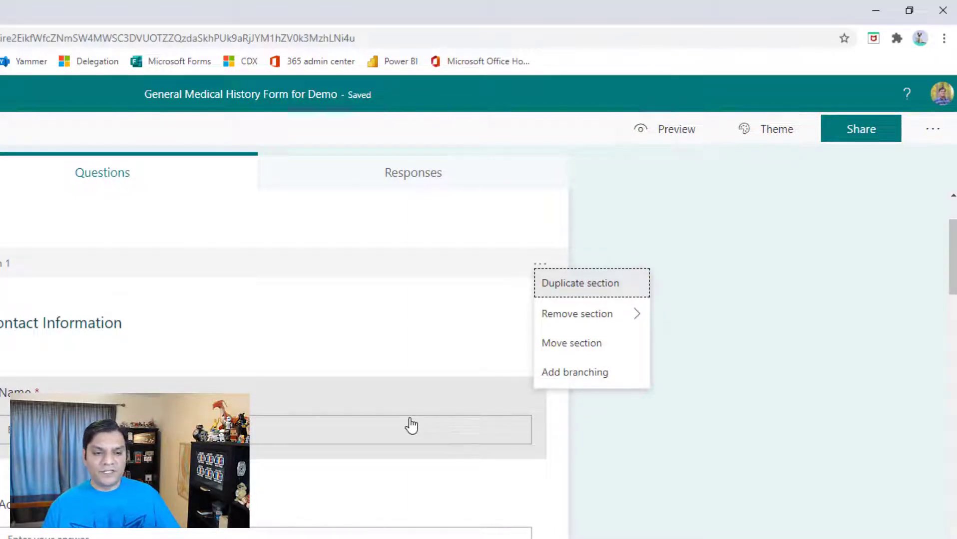
left_click(480, 418)
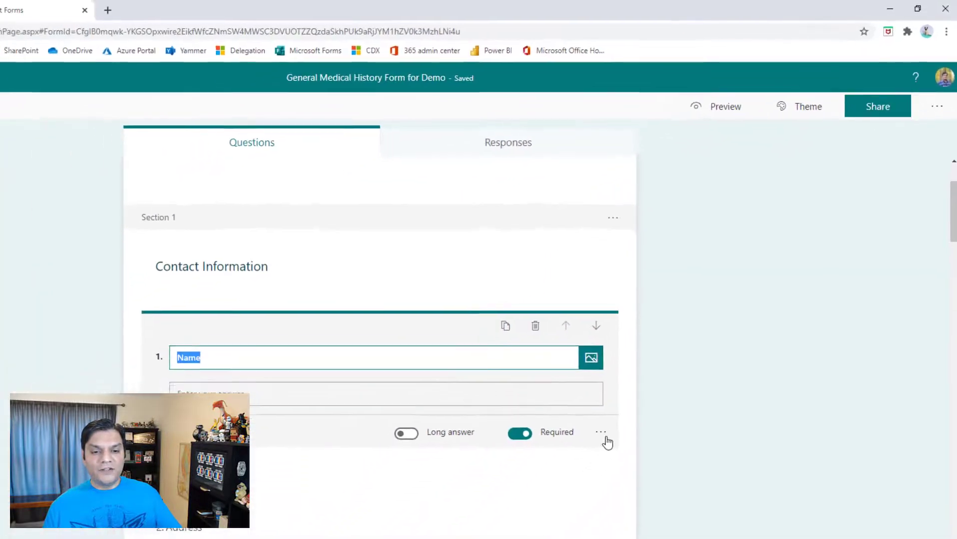
left_click(602, 433)
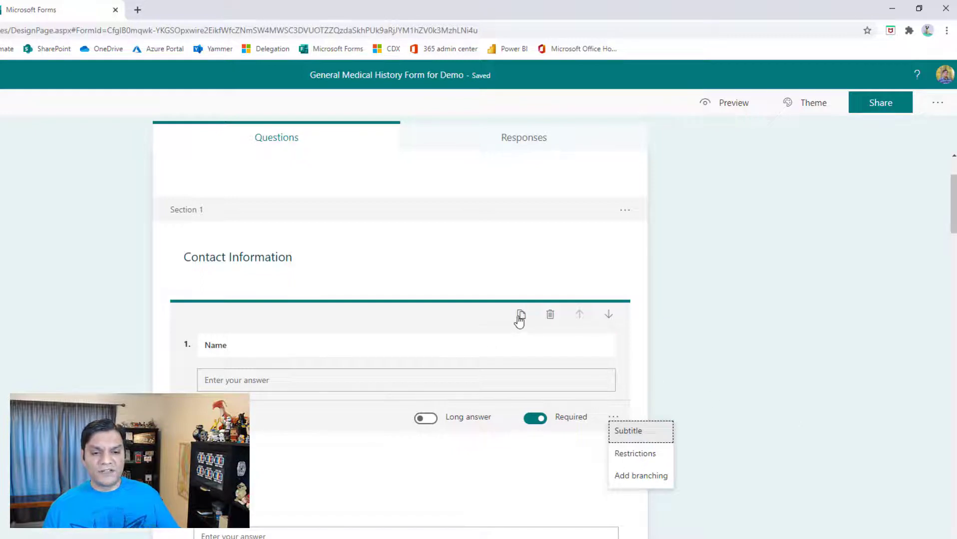
left_click(703, 357)
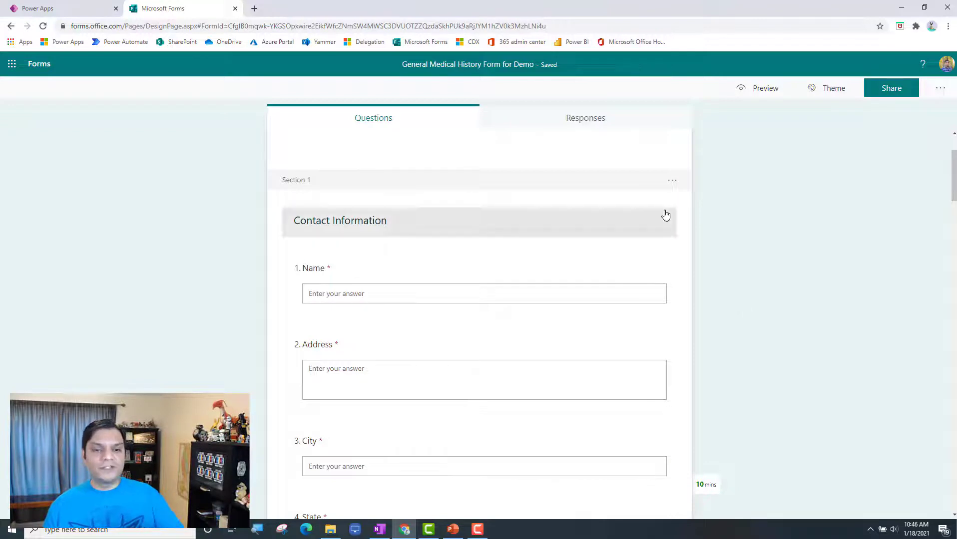
left_click(672, 182)
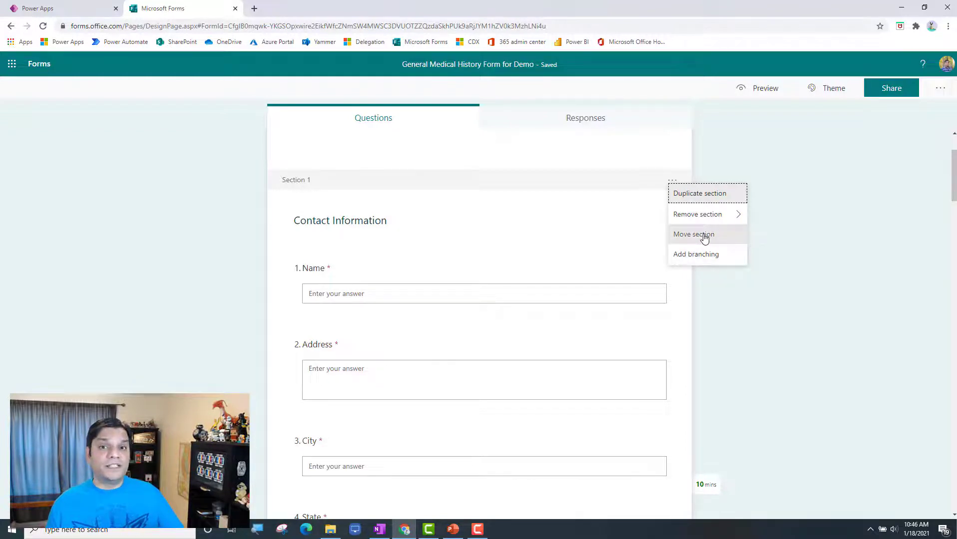
Close Section 1's options, briefly edit the Name question, then reopen Section 1's options menu
left_click(769, 393)
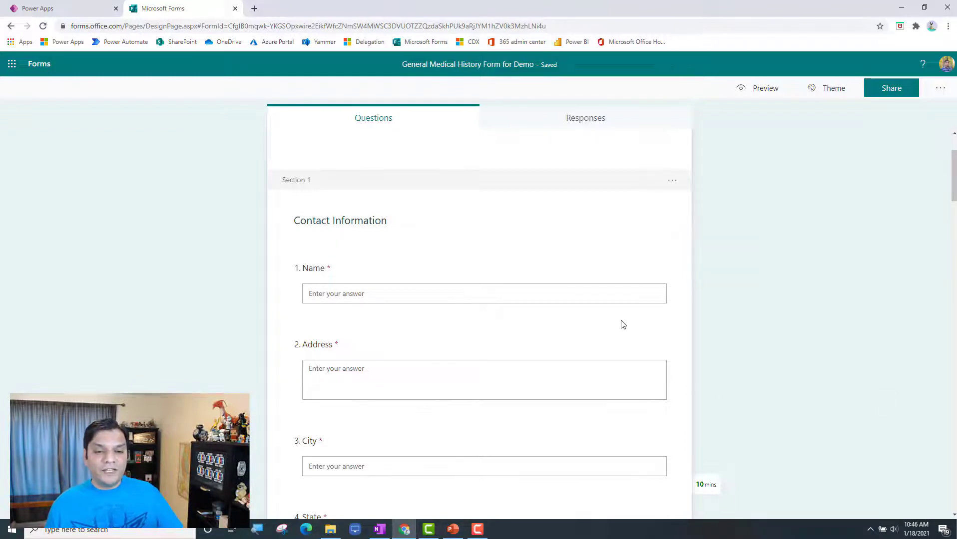
left_click(615, 272)
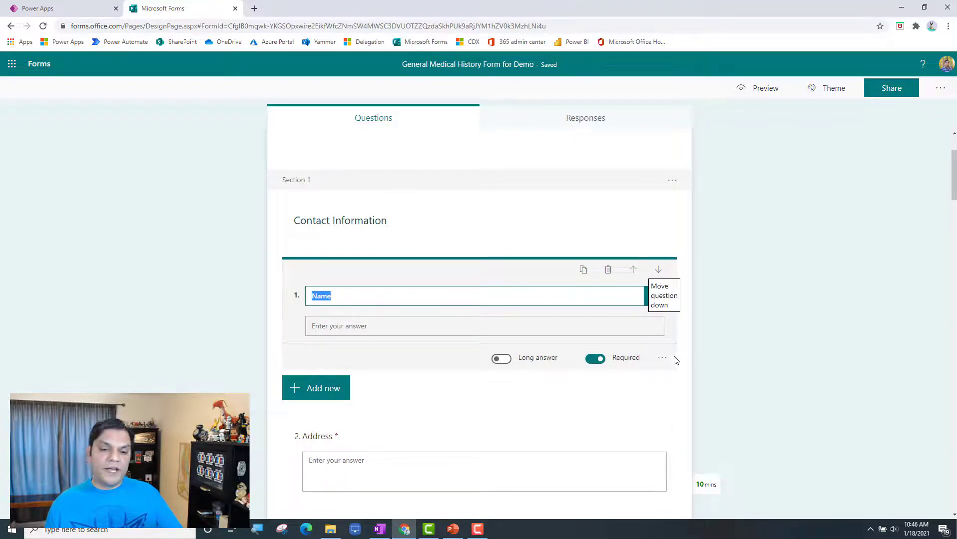
left_click(729, 423)
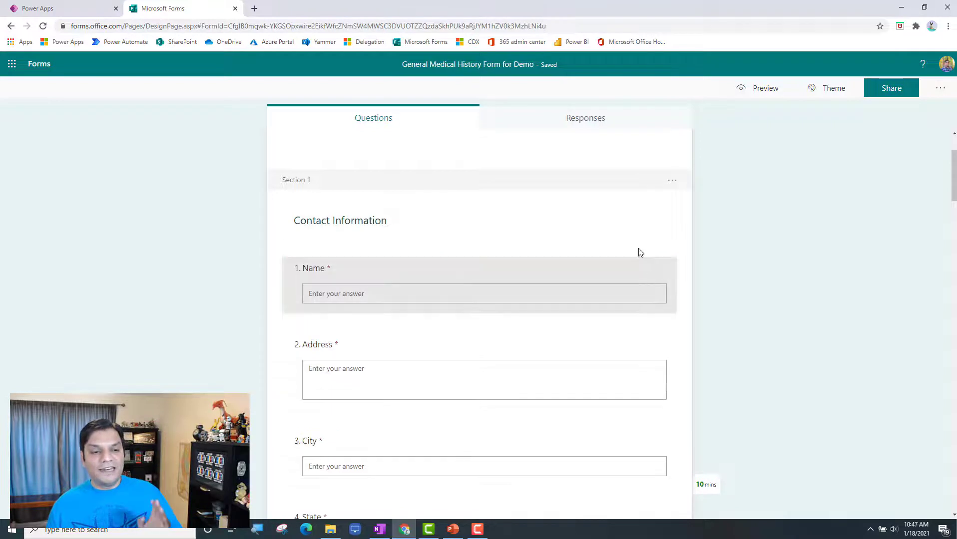
left_click(673, 182)
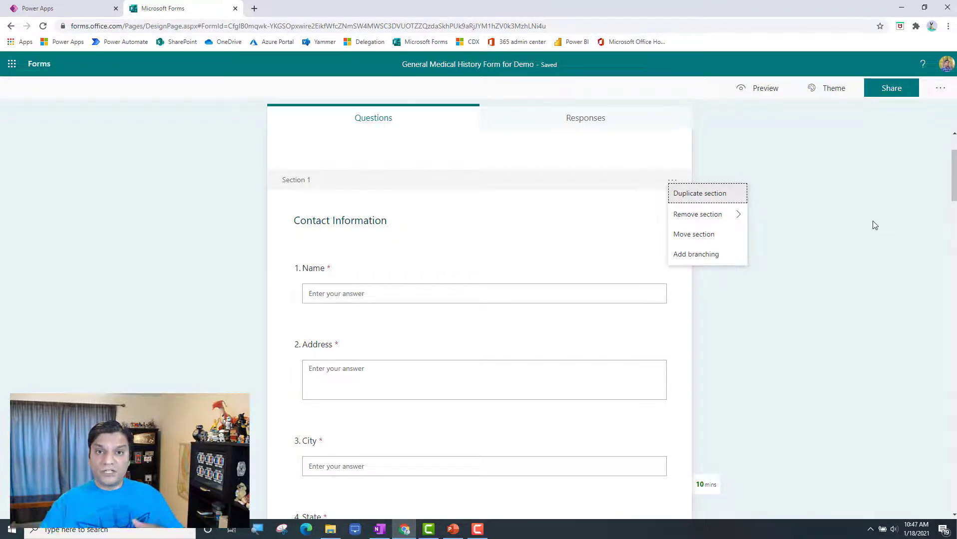
scroll(770, 240, "up", 1)
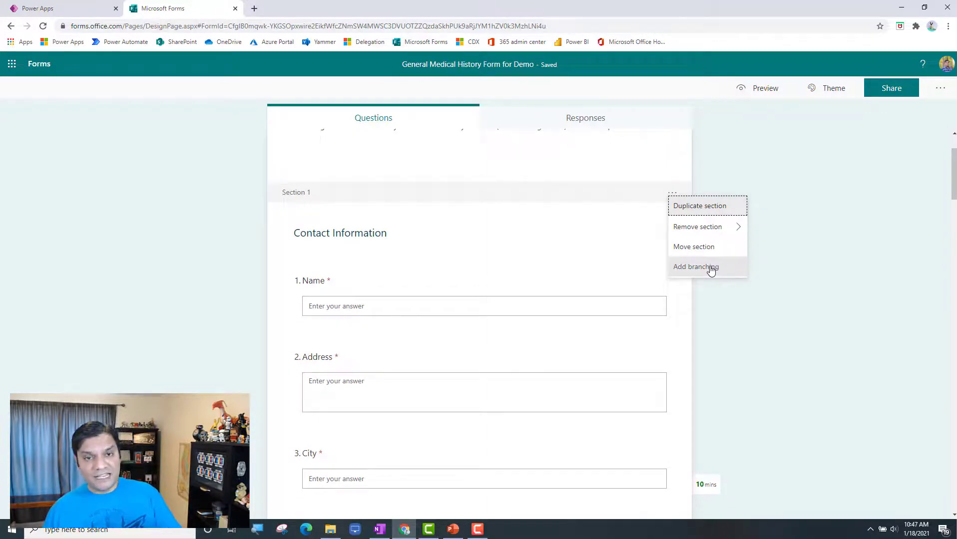
Open Add branching and inspect the extra branching options and the Name question's Go to destination
left_click(711, 269)
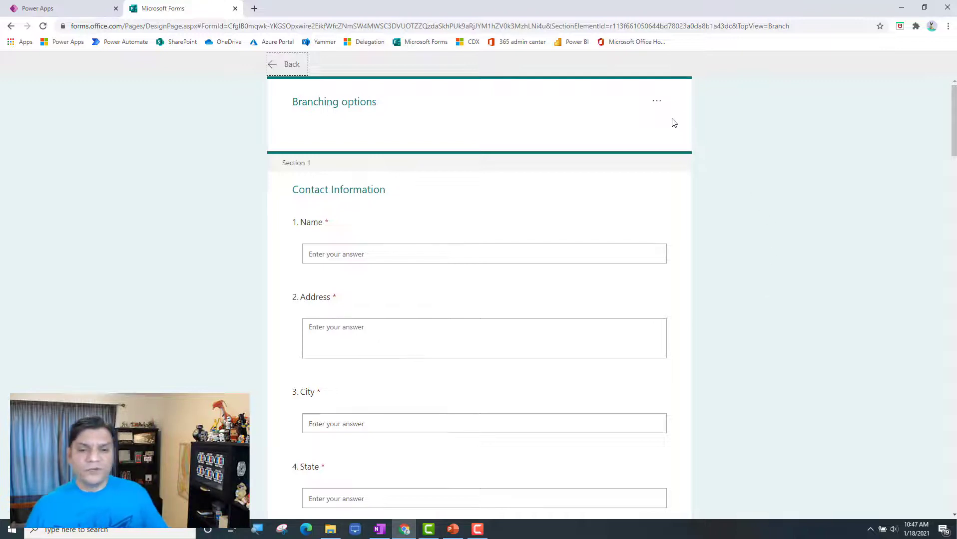
left_click(658, 104)
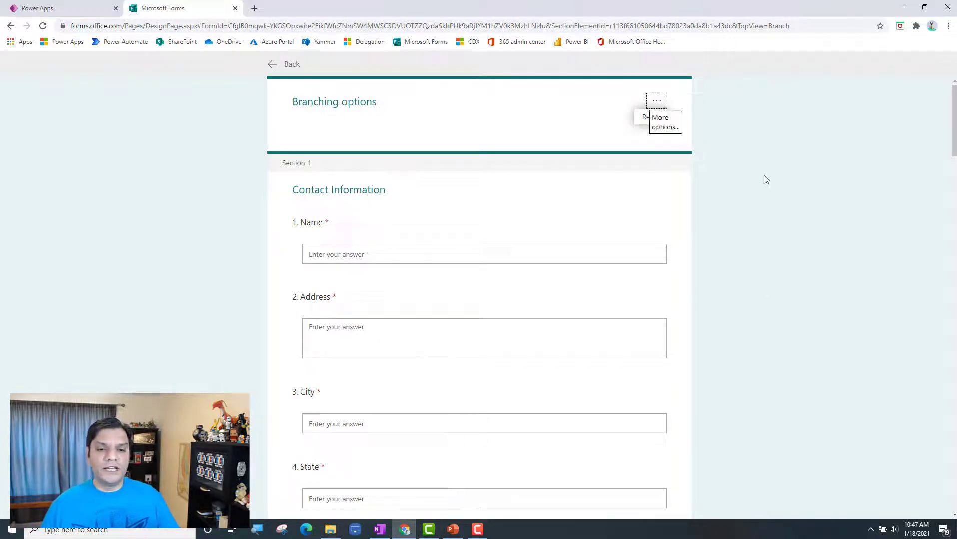
left_click(372, 116)
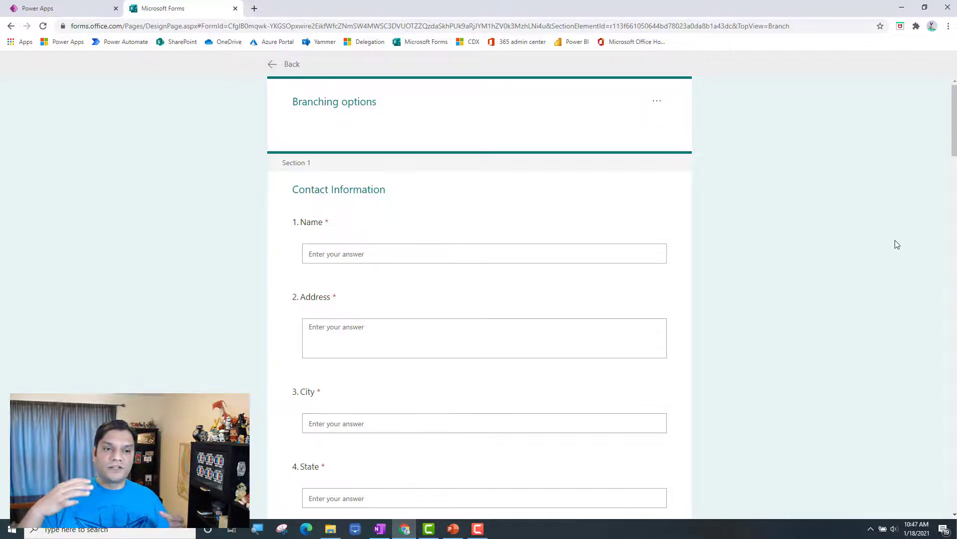
left_click(525, 271)
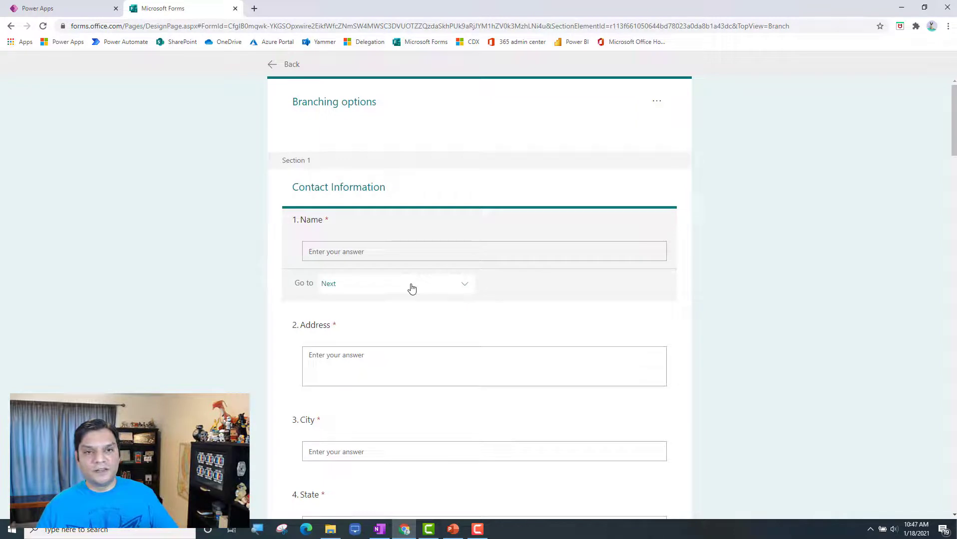
left_click(679, 346)
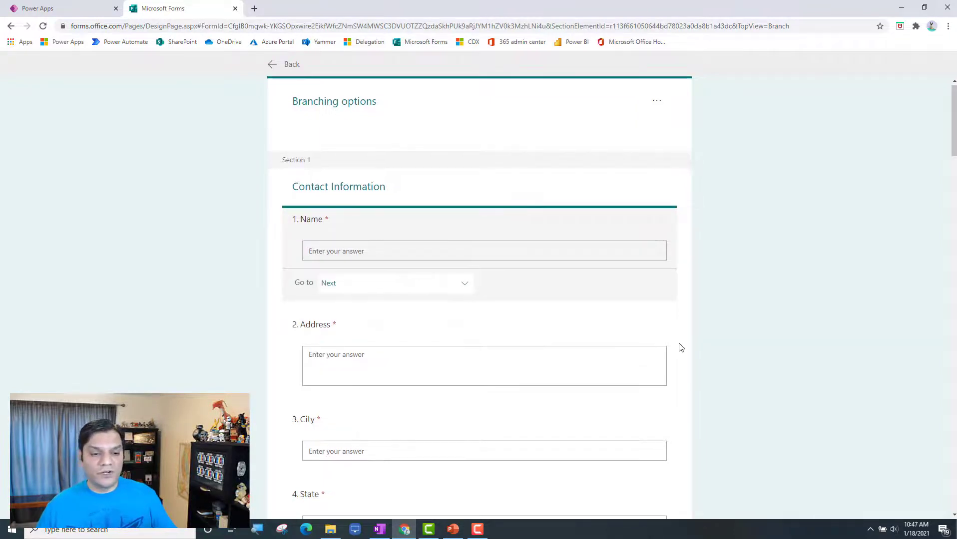
scroll(679, 346, "down", 6)
scroll(681, 346, "down", 1)
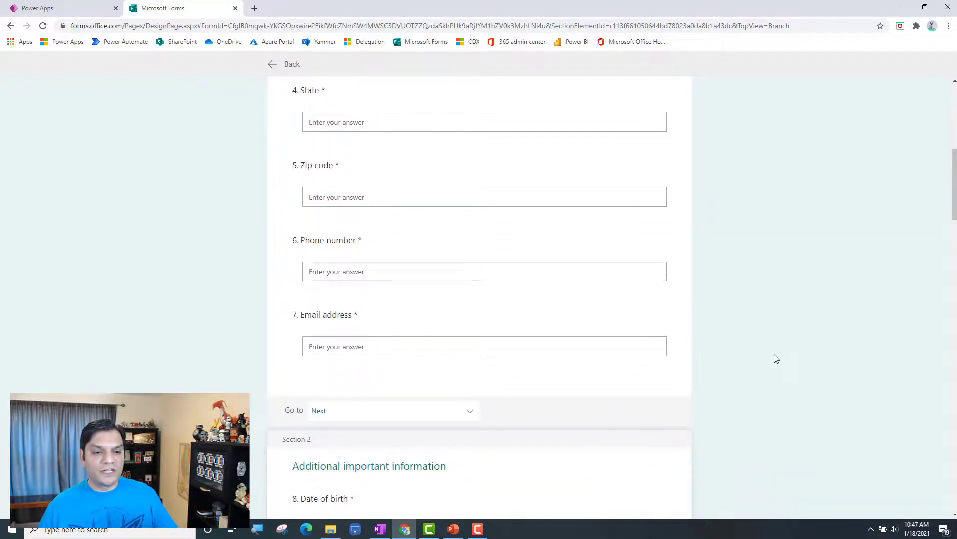
scroll(656, 285, "up", 5)
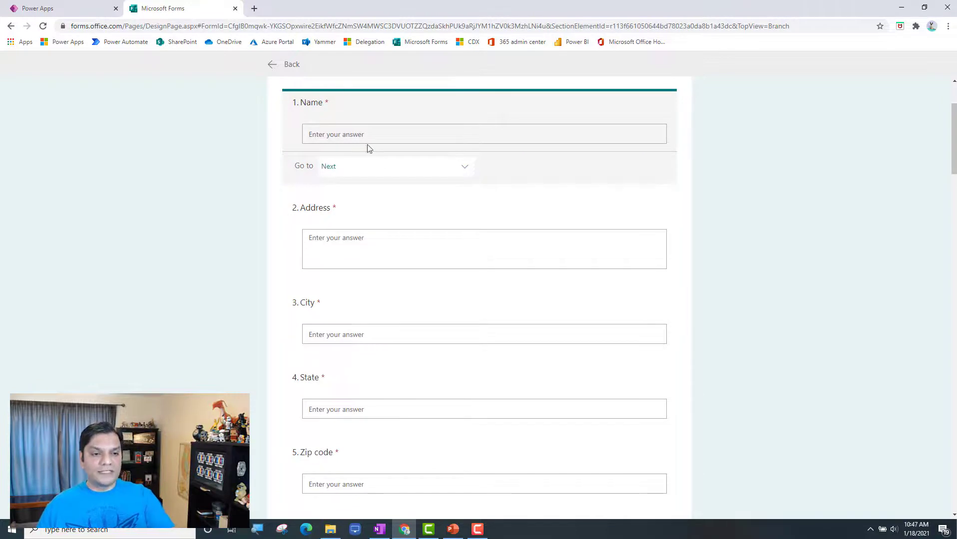
scroll(823, 329, "up", 1)
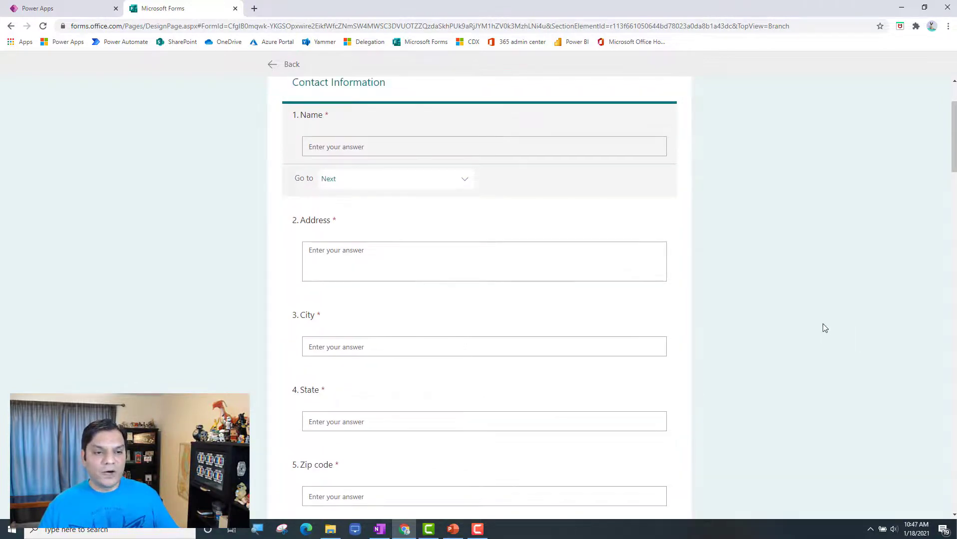
scroll(468, 163, "up", 2)
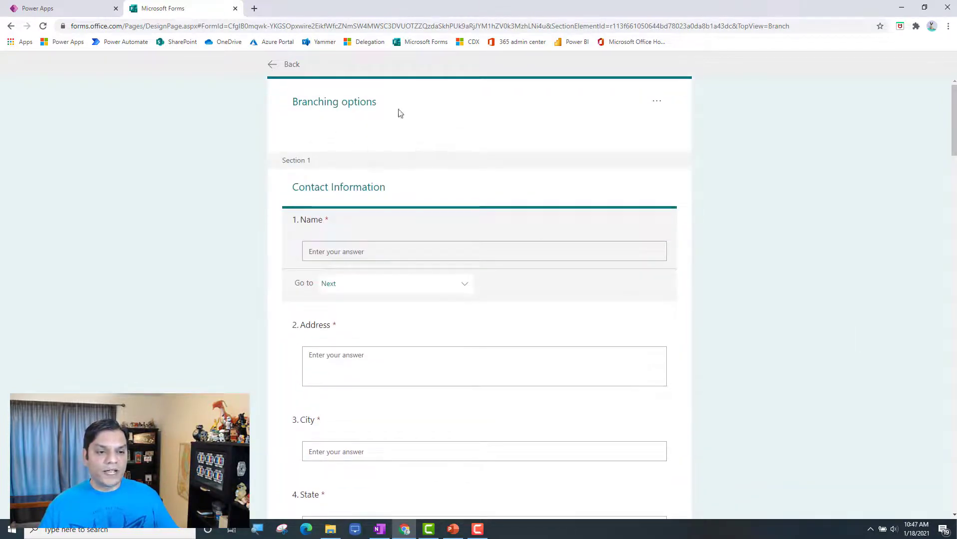
Inspect the Reset branching option without resetting, and list Section 1's Go to destinations, leaving Next
left_click(659, 101)
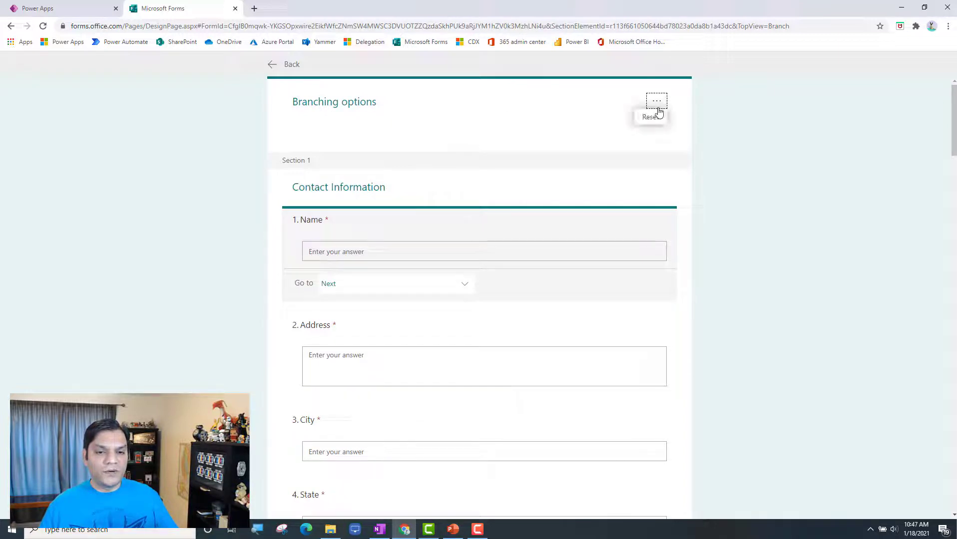
left_click(651, 118)
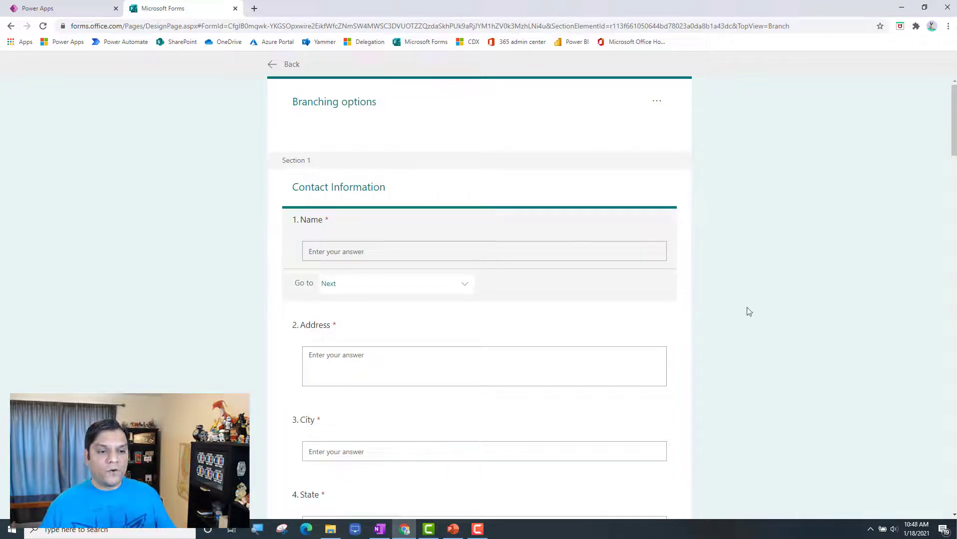
scroll(797, 343, "down", 3)
scroll(796, 340, "down", 6)
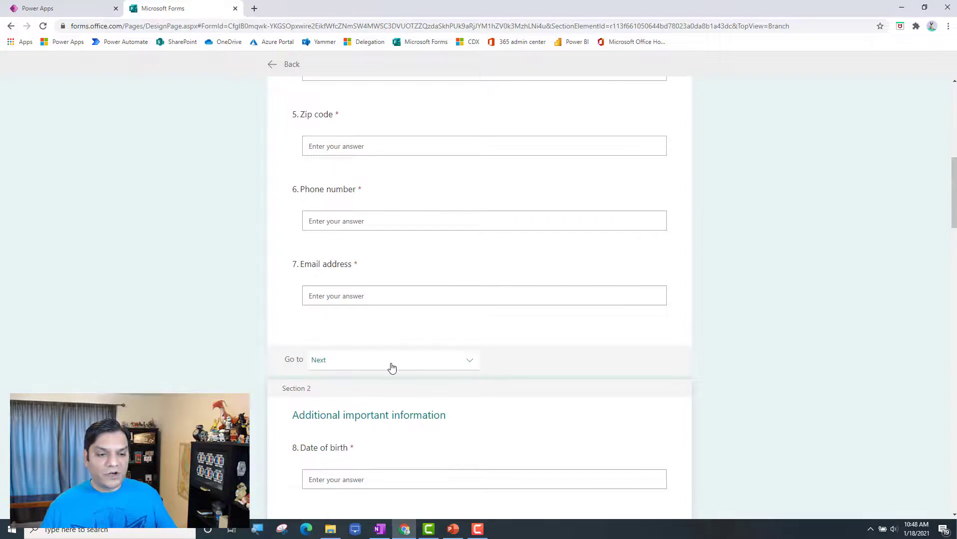
left_click(392, 368)
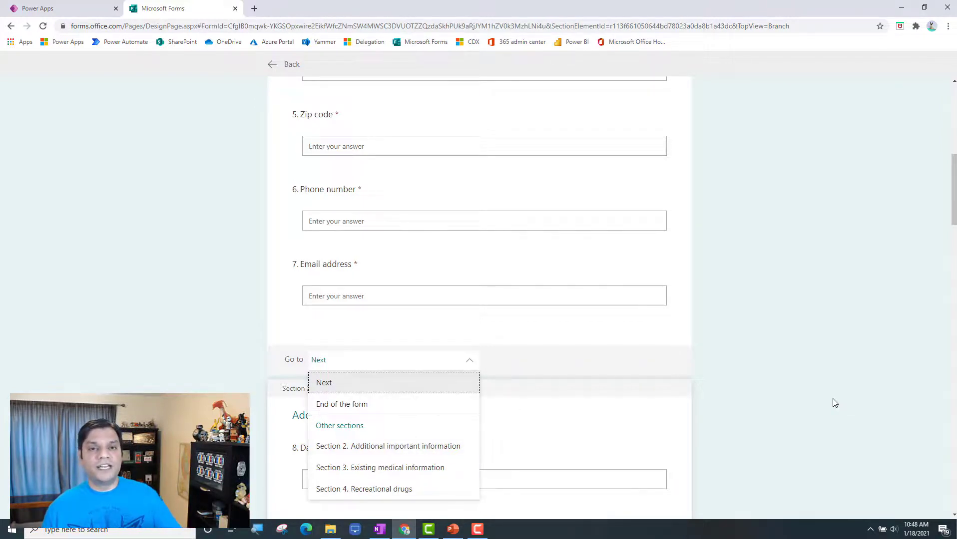
scroll(834, 399, "up", 9)
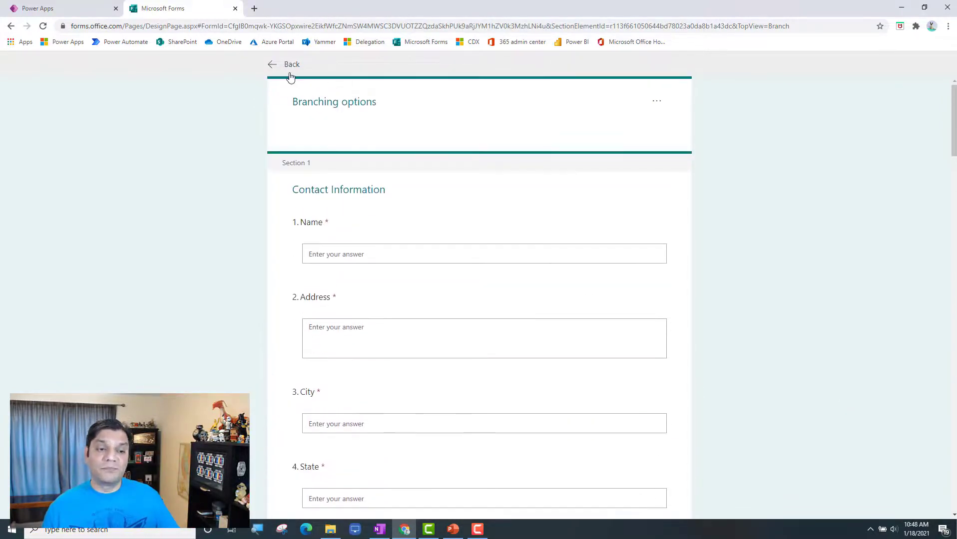
Back in the editor, choose Remove section > Section and questions for Contact Information
left_click(277, 65)
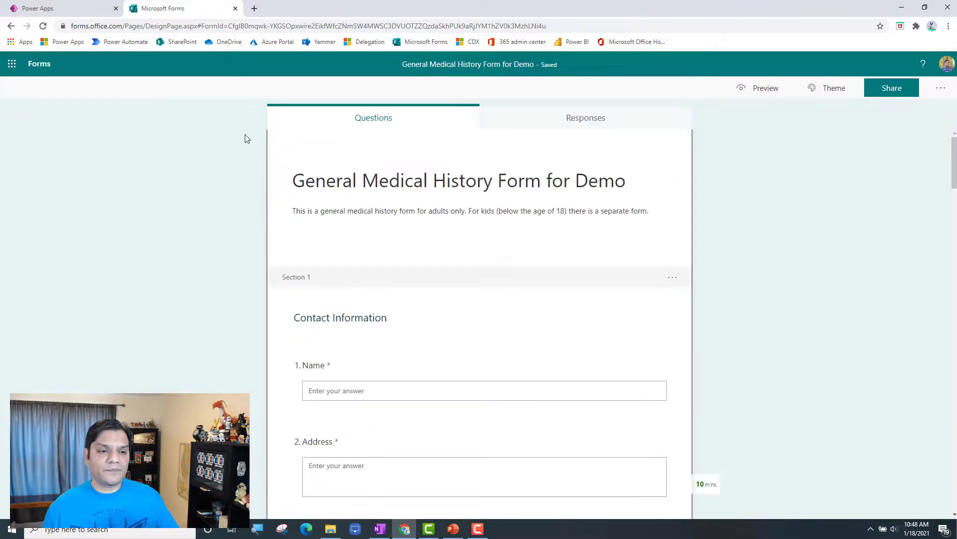
left_click(672, 278)
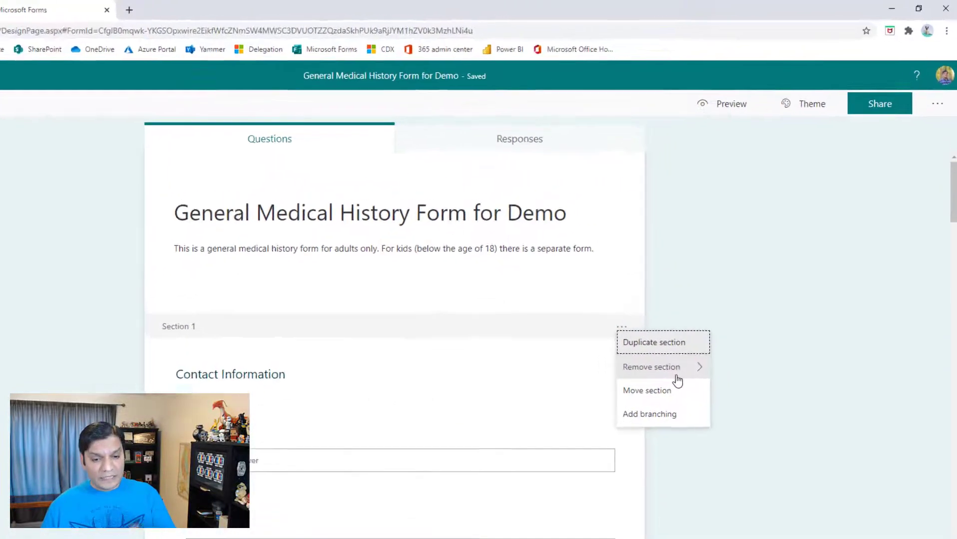
left_click(685, 375)
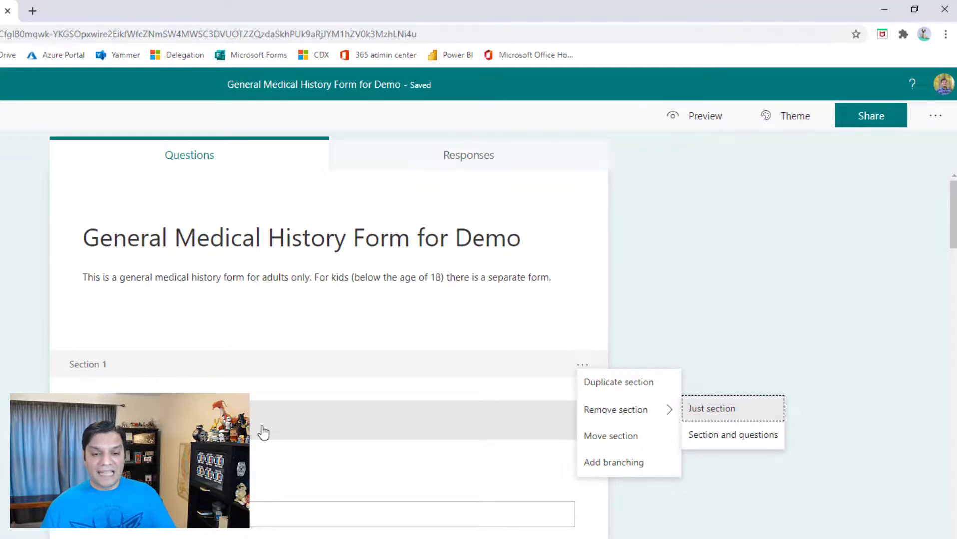
left_click(724, 436)
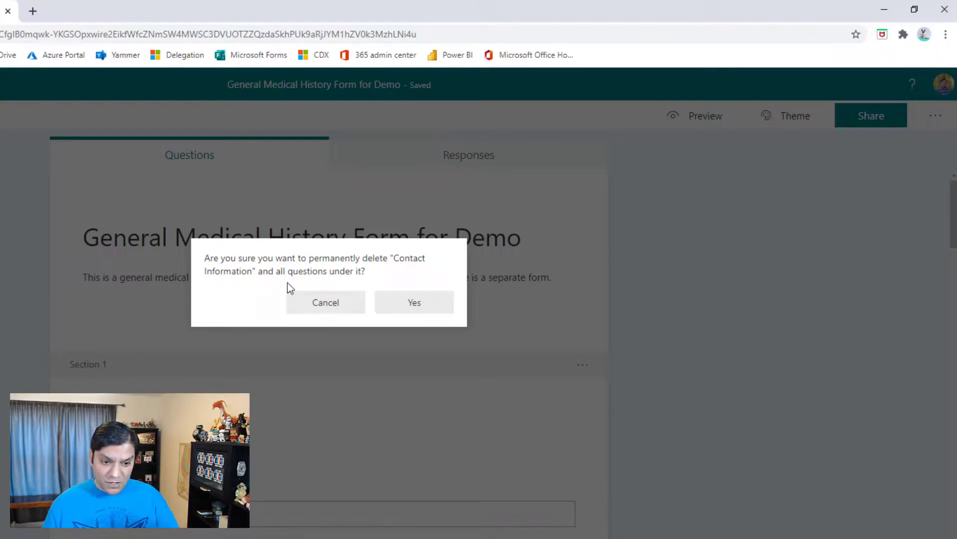
Cancel the Contact Information deletion, then try Remove section > Just section on Section 1 twice
left_click(341, 310)
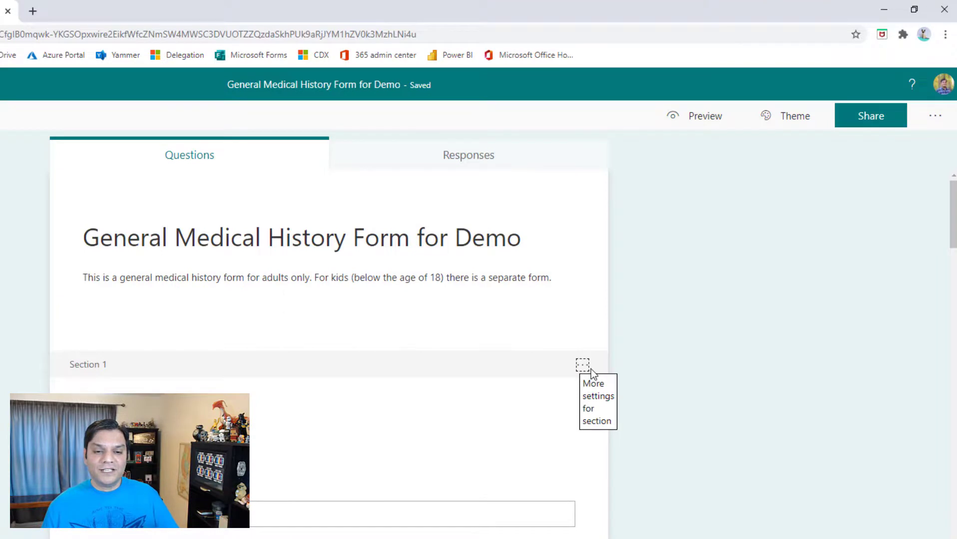
left_click(586, 368)
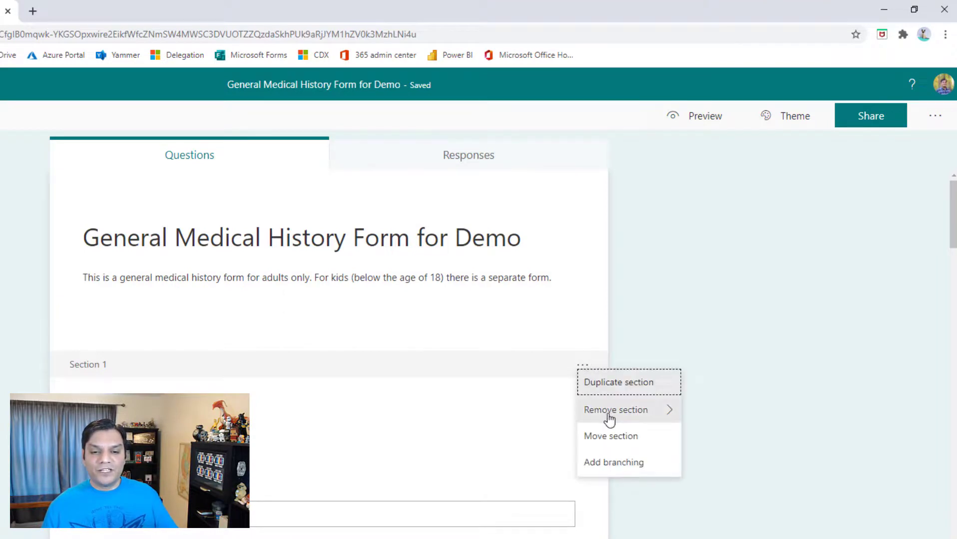
left_click(668, 419)
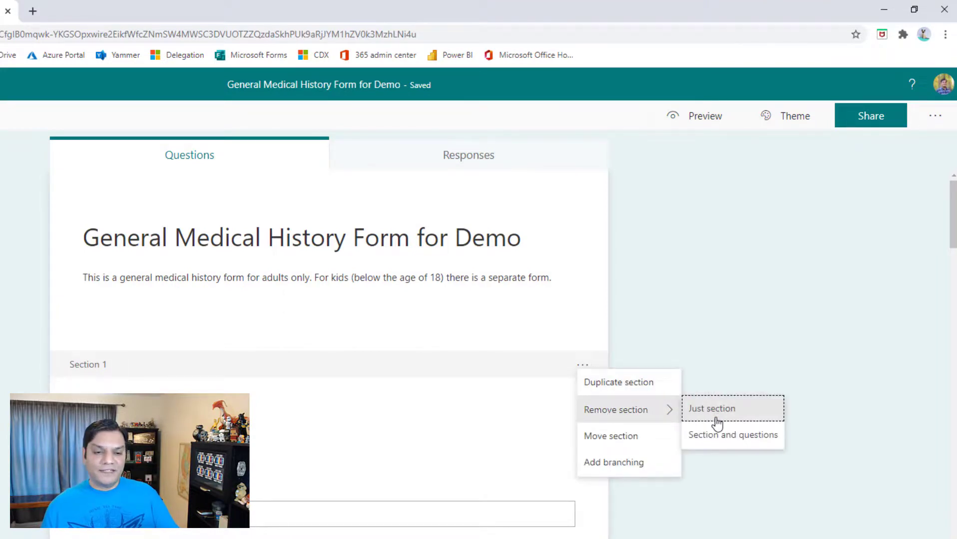
left_click(717, 424)
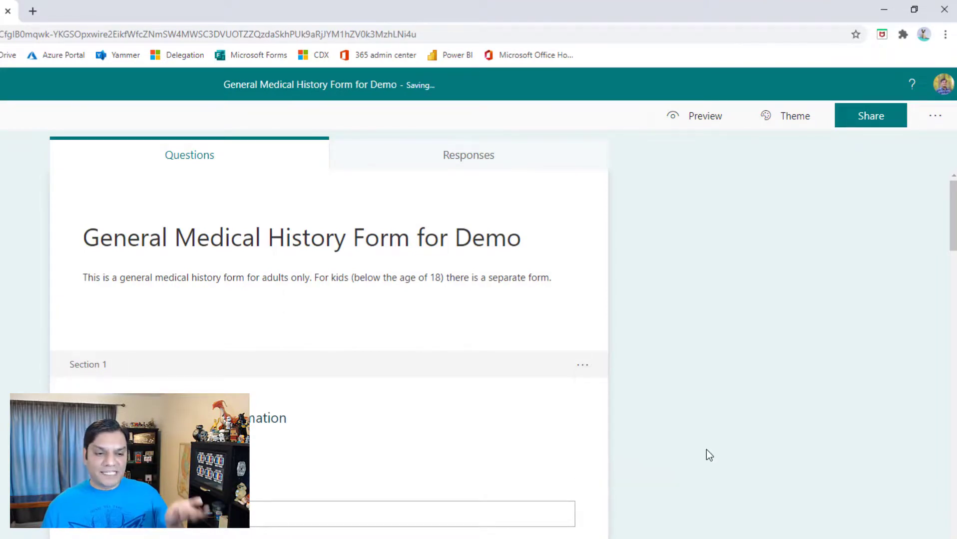
left_click(584, 369)
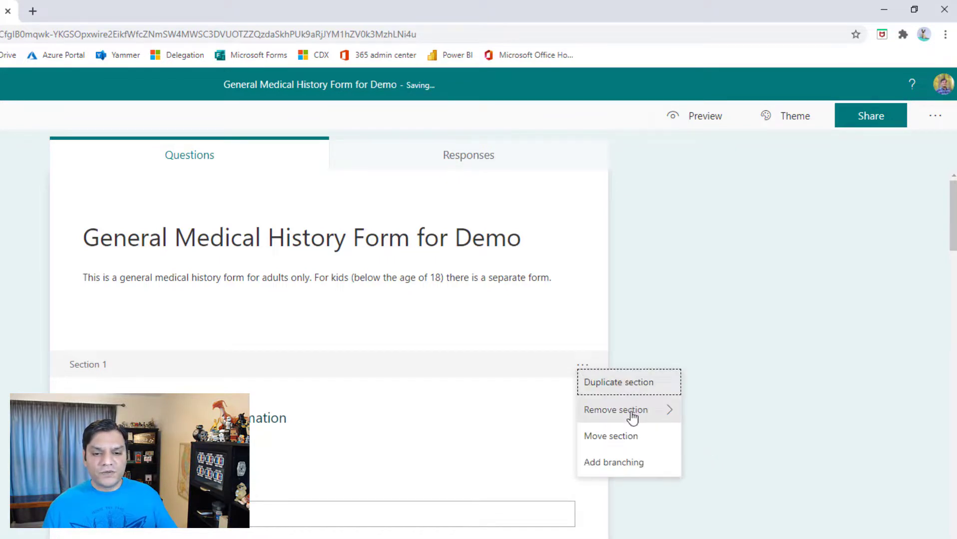
left_click(665, 416)
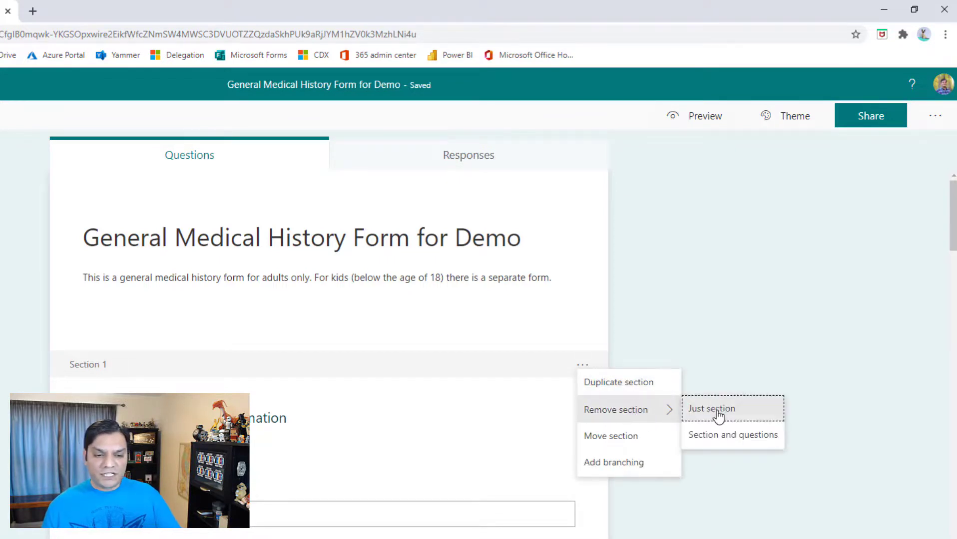
left_click(788, 328)
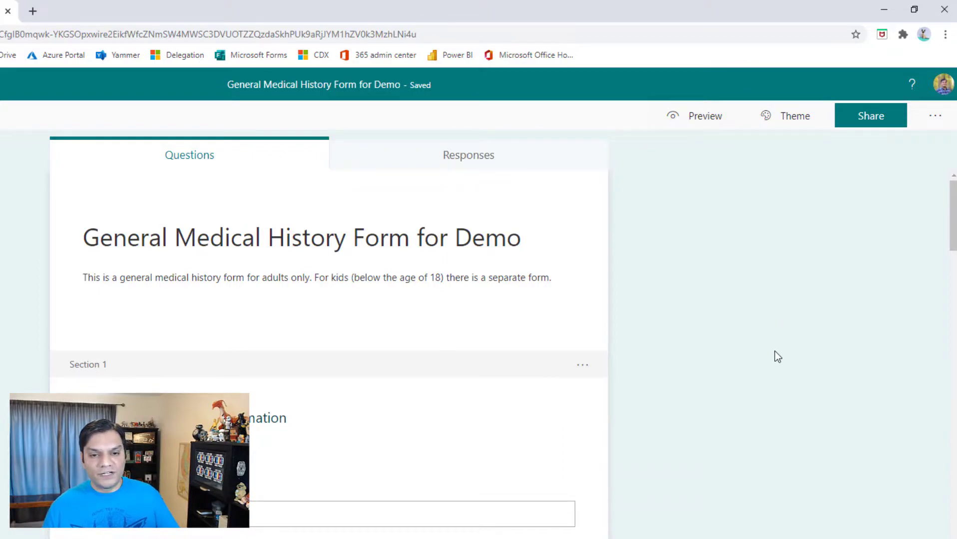